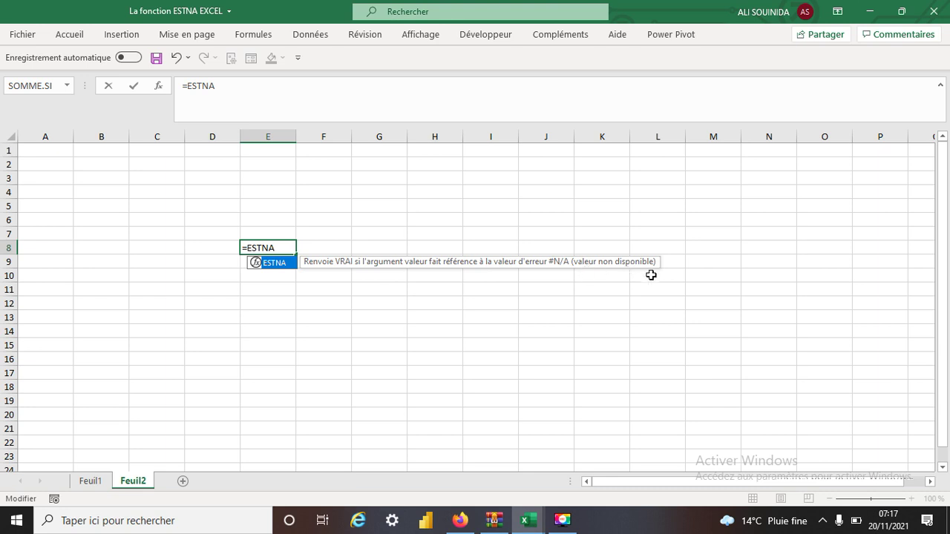
On sheet Feuil1, delete the whole nested SI/ESTNA formula from the merged result cell D11
left_click(92, 484)
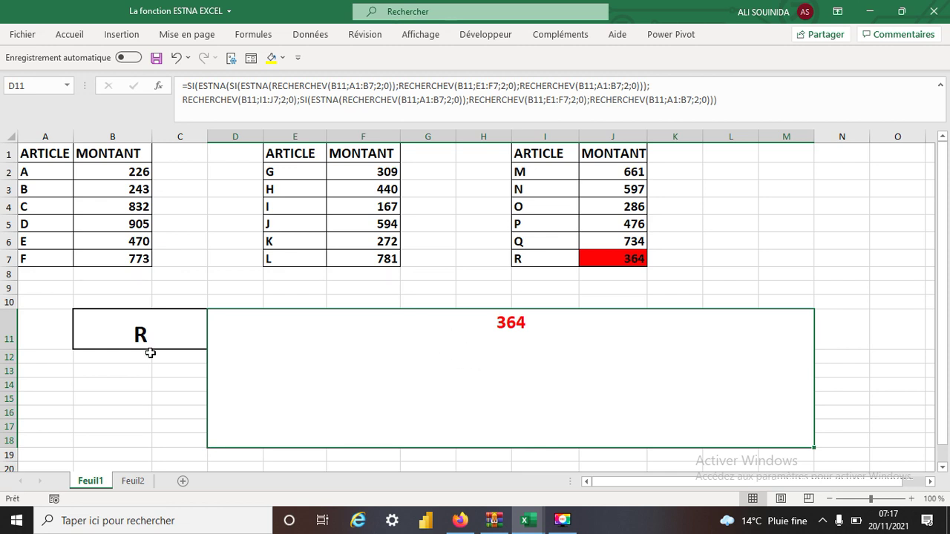
left_click(142, 330)
left_click(494, 329)
left_click(729, 104)
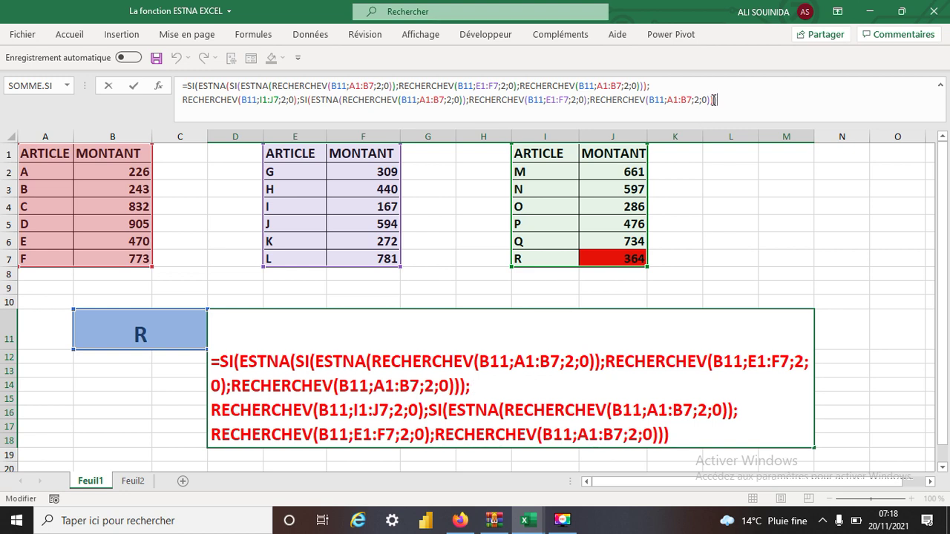
left_click_drag(728, 99, 175, 86)
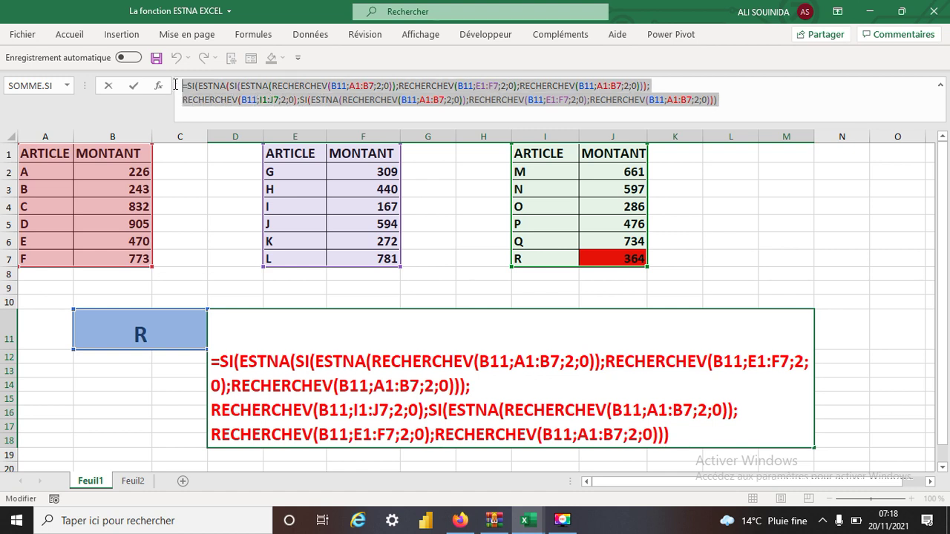
key("Delete")
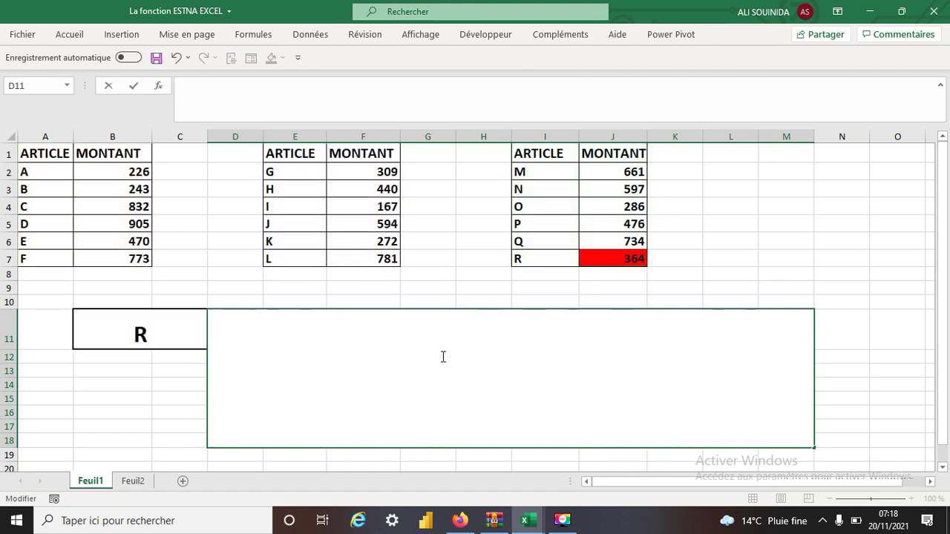
Set the lookup article in cell B11 to A
left_click(140, 335)
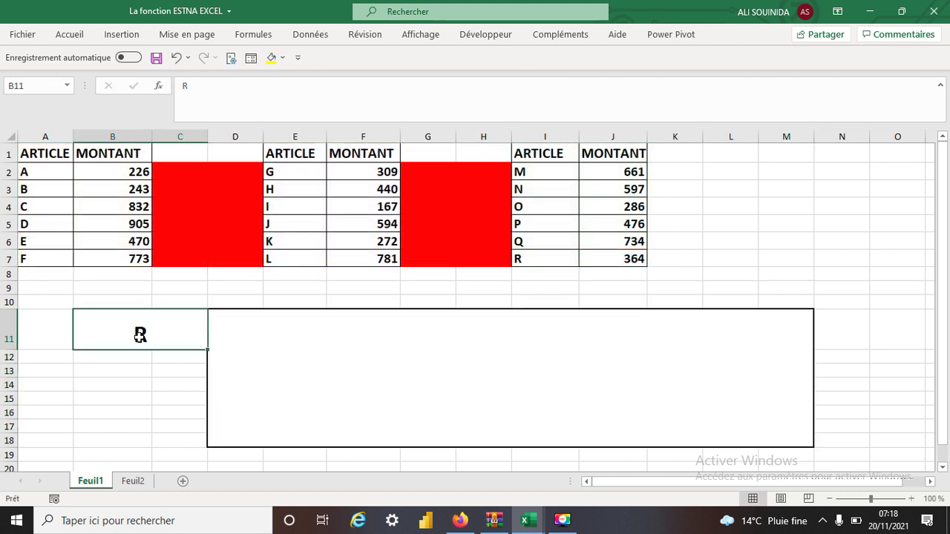
type("A")
key("Return")
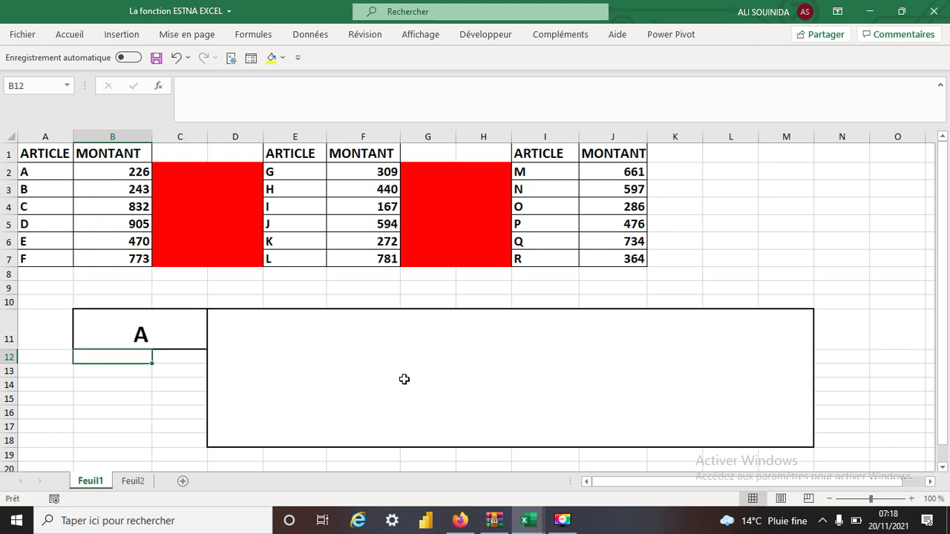
Enter a RECHERCHEV formula in D11 that looks up B11 in A1:B7, returning column 2 with match argument 0
left_click(422, 374)
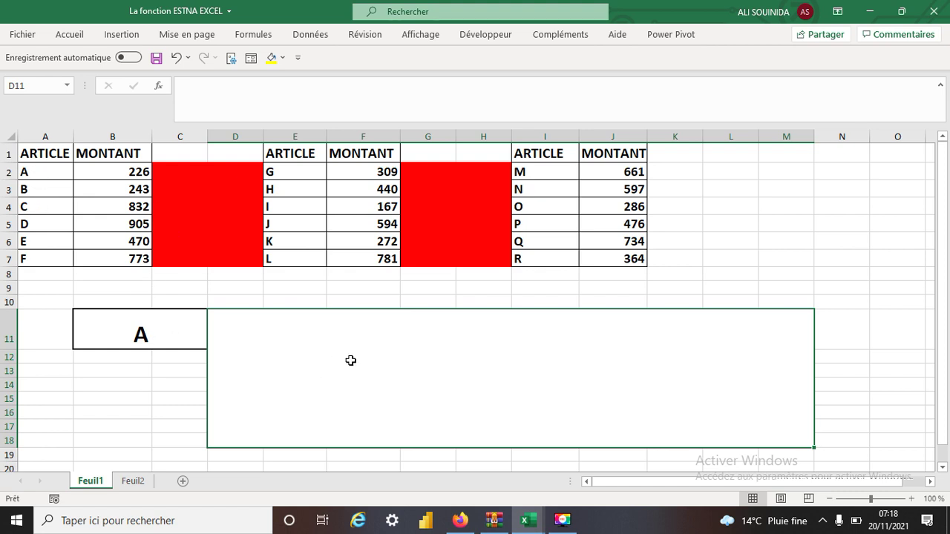
type("+")
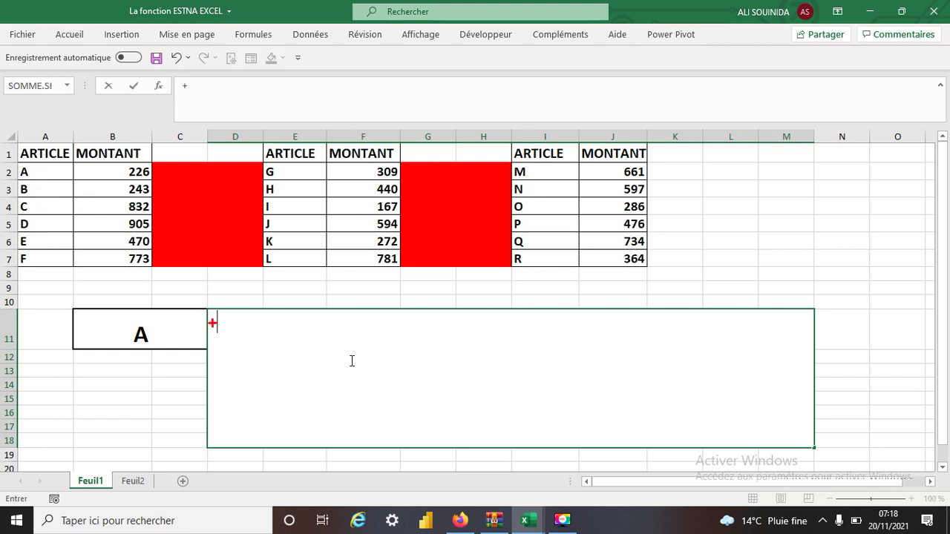
type("REC")
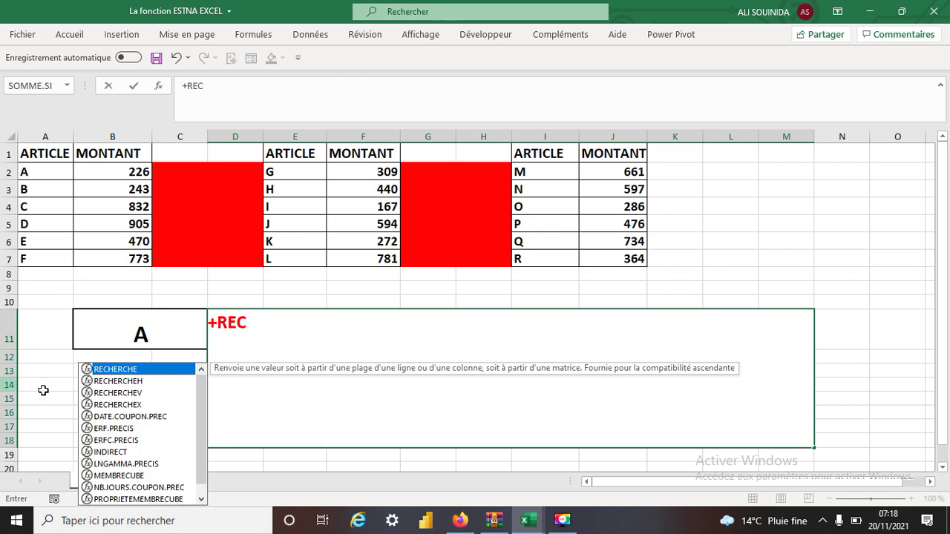
double_click(134, 393)
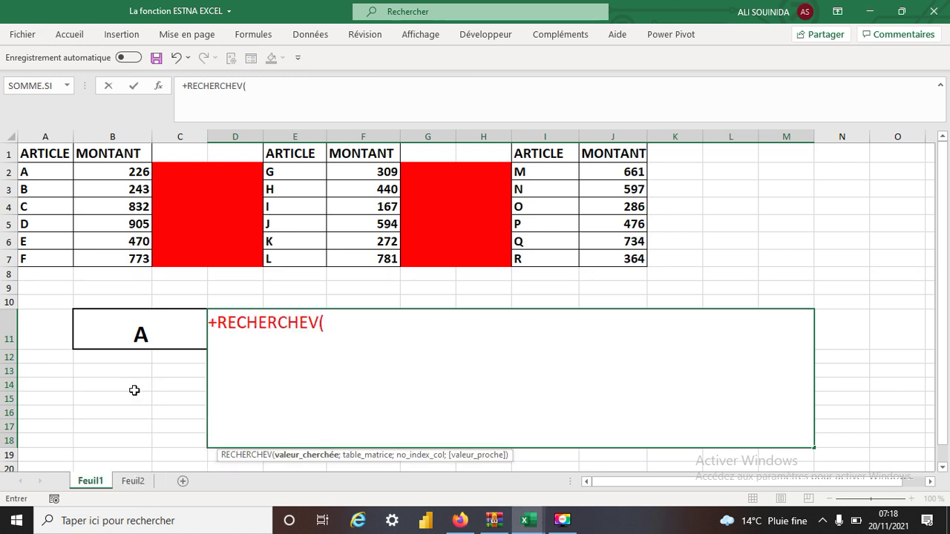
left_click(138, 334)
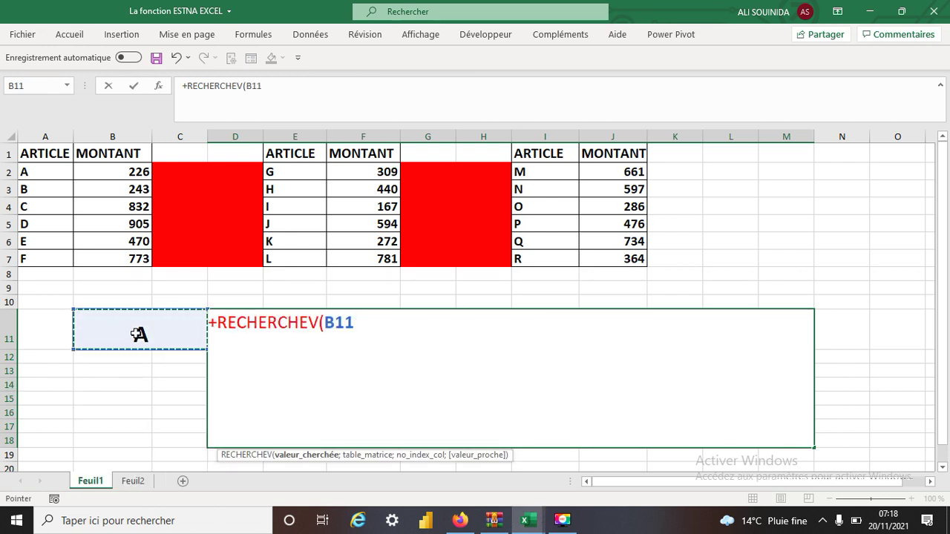
type(";")
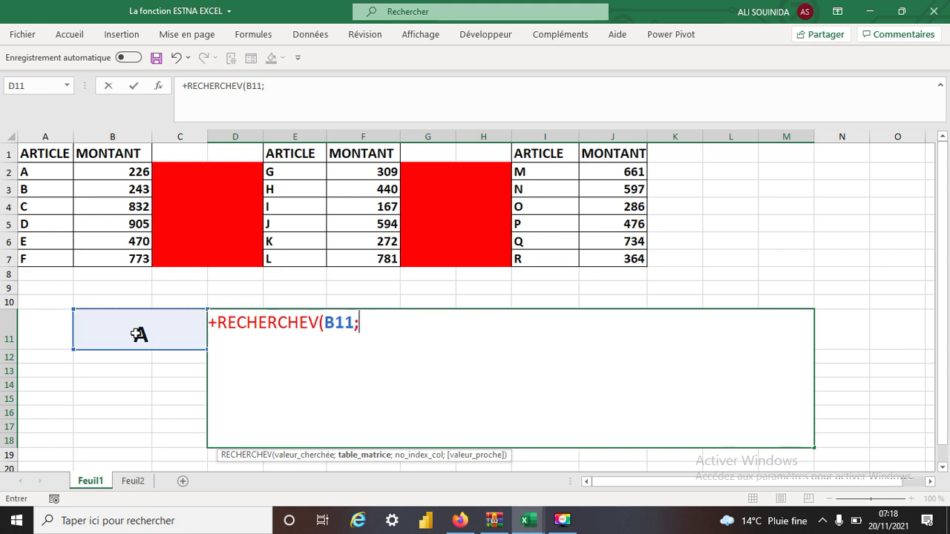
left_click_drag(43, 156, 108, 255)
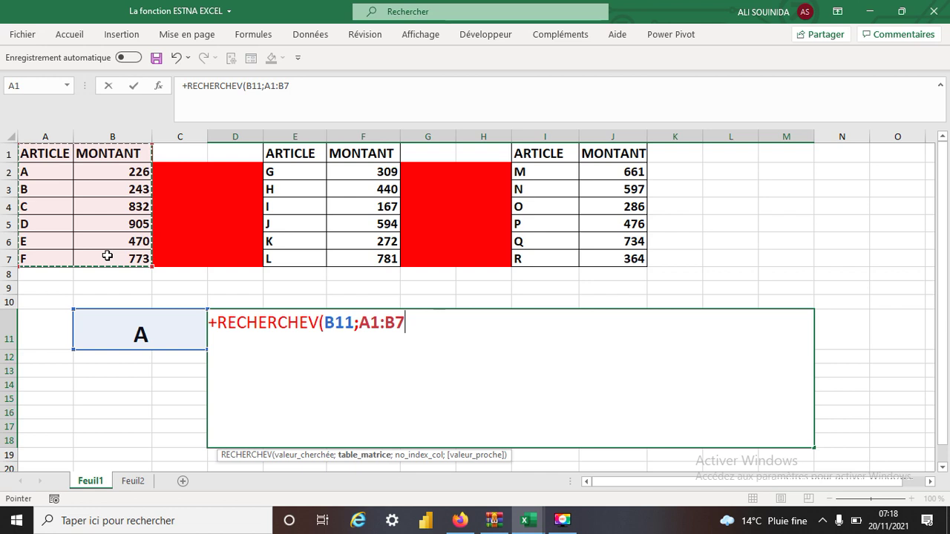
key("F8")
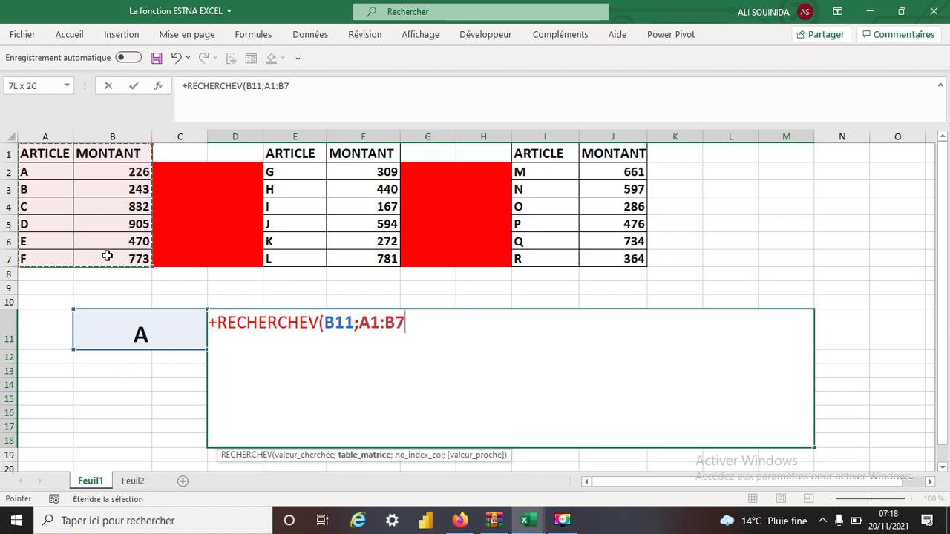
type(";")
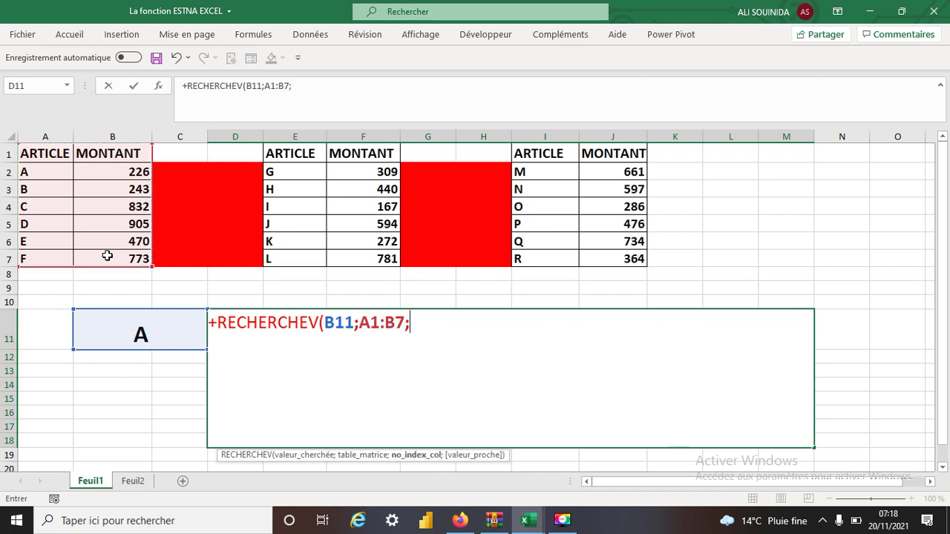
type("2;")
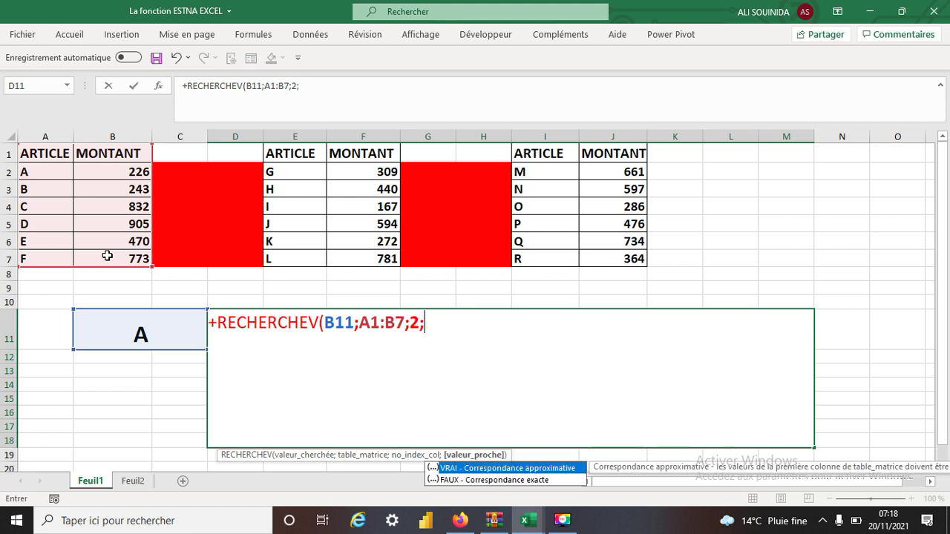
type("0)")
key("Return")
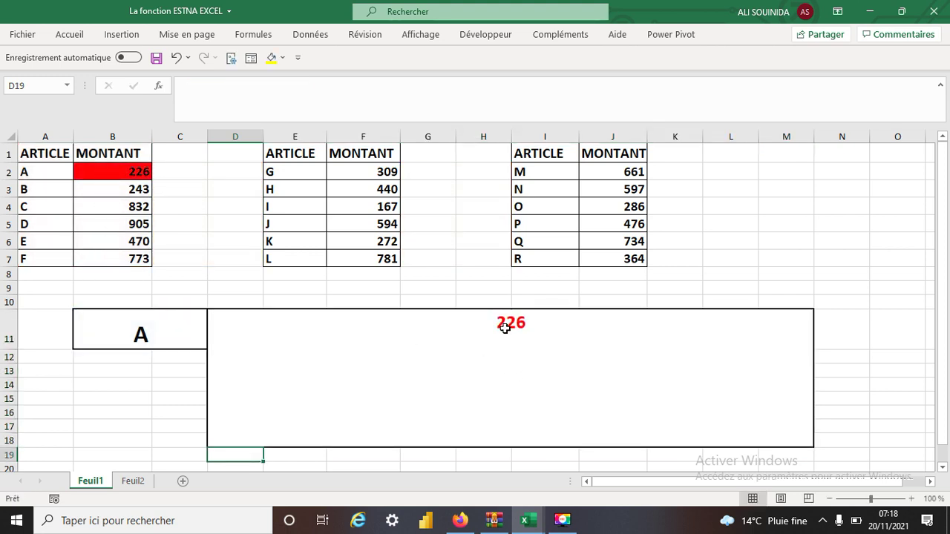
Change the lookup article in B11 to H to test an article outside the first table
left_click(159, 334)
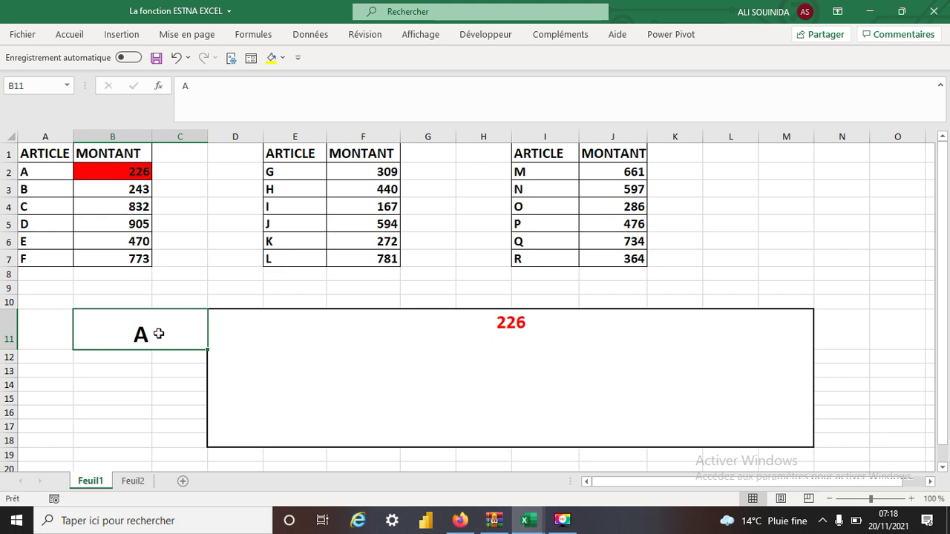
type("H")
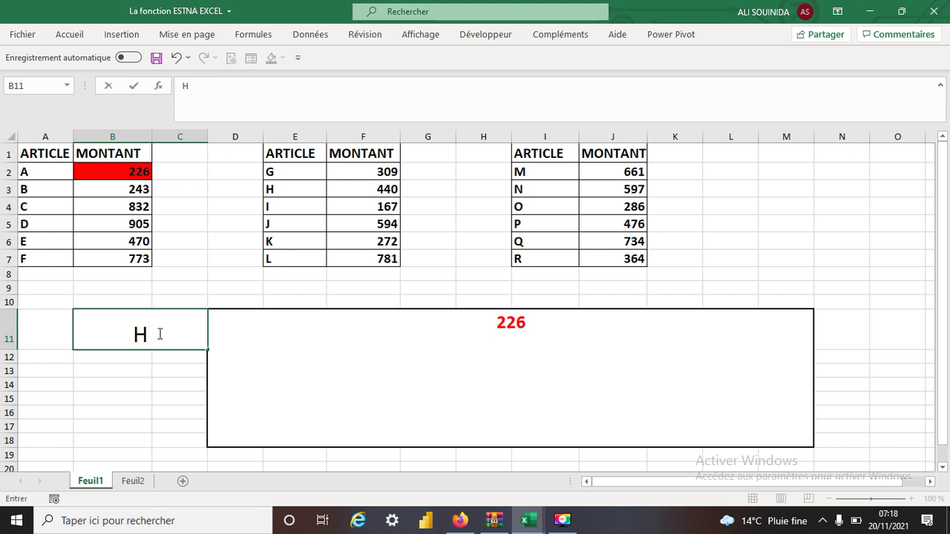
key("Return")
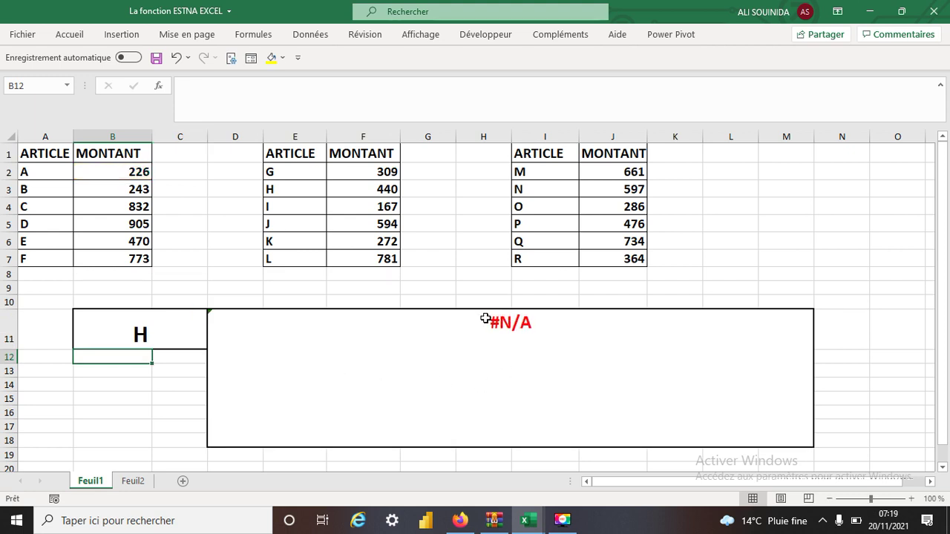
left_click(136, 335)
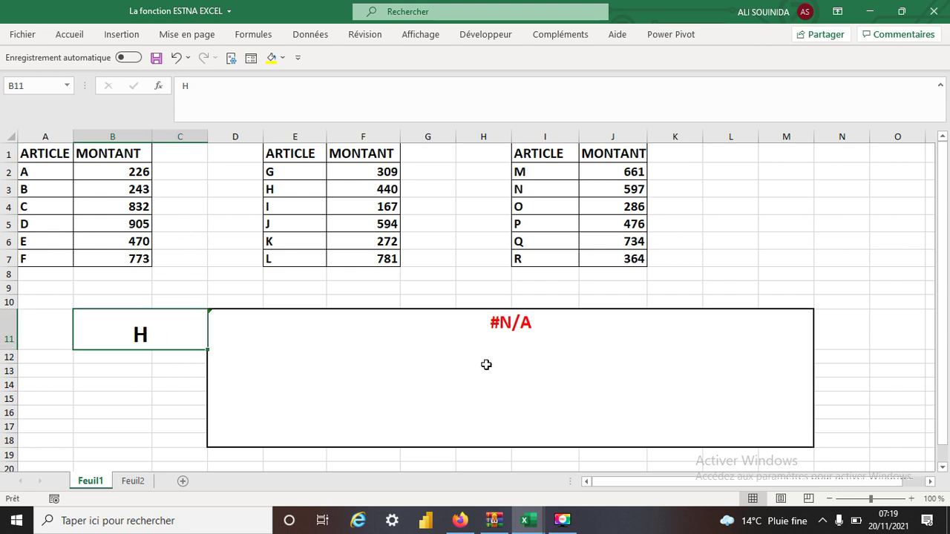
Wrap the RECHERCHEV formula in D11 in the ESTNA function
left_click(499, 337)
left_click(192, 87)
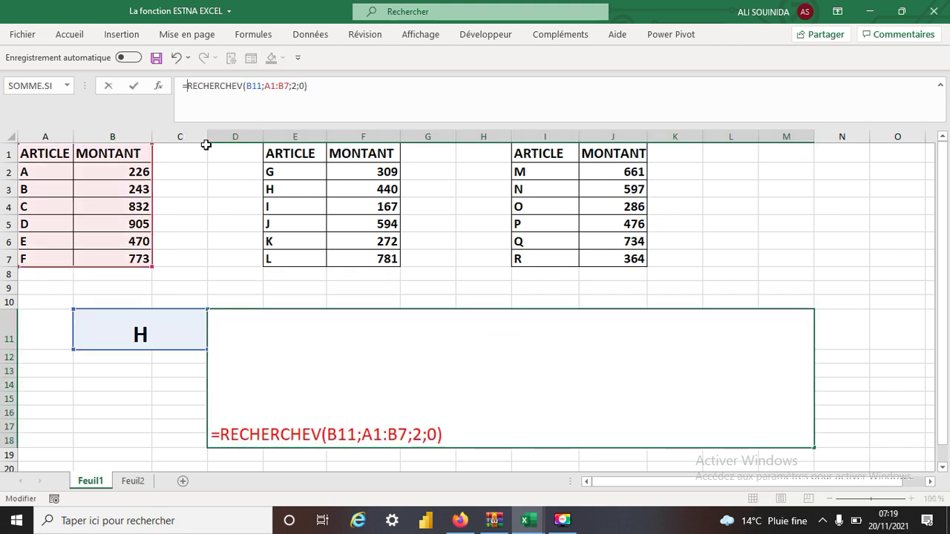
type("estna")
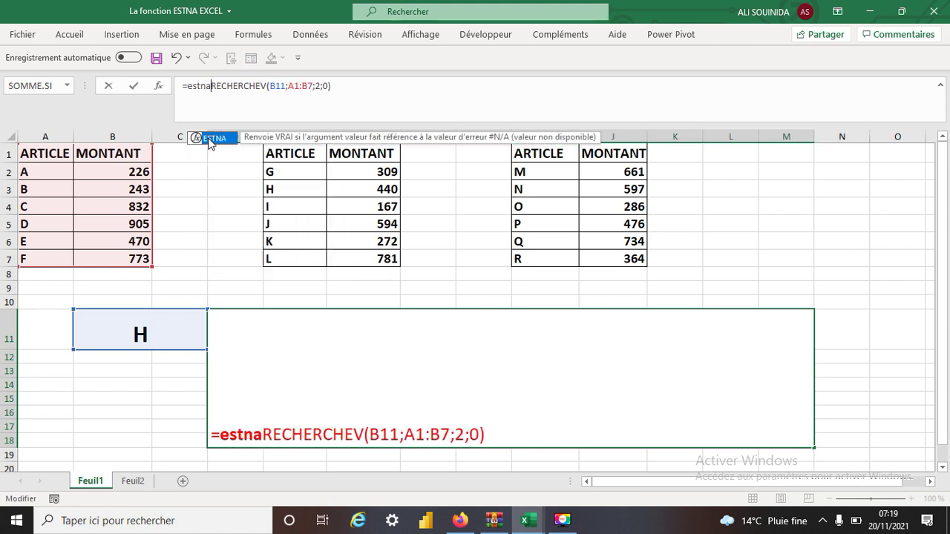
double_click(211, 138)
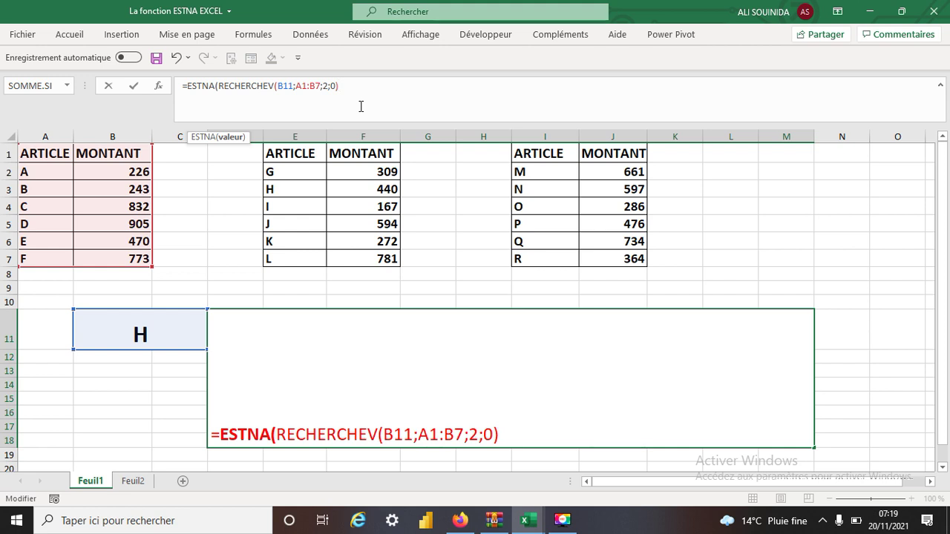
key("Return")
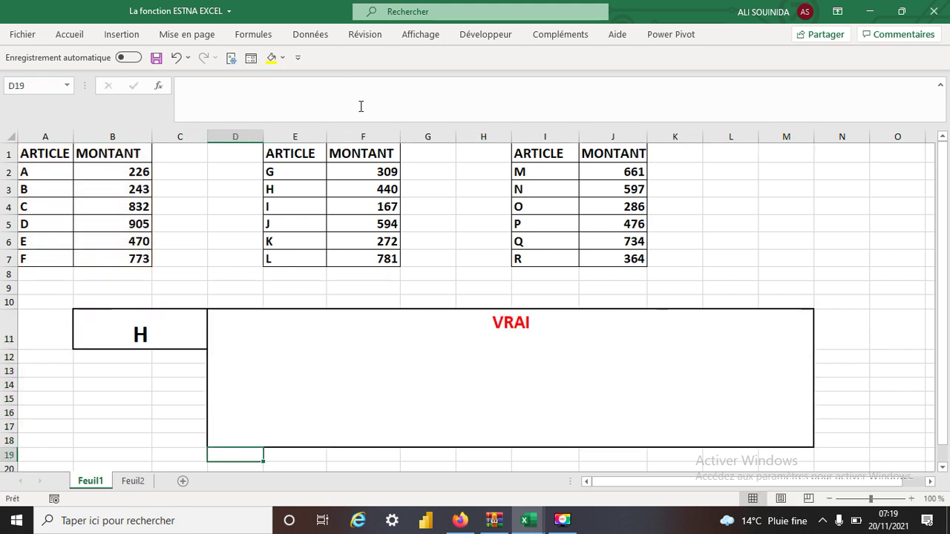
Insert a SI function in front of ESTNA in the D11 formula, using ESTNA as its logical test
left_click(515, 324)
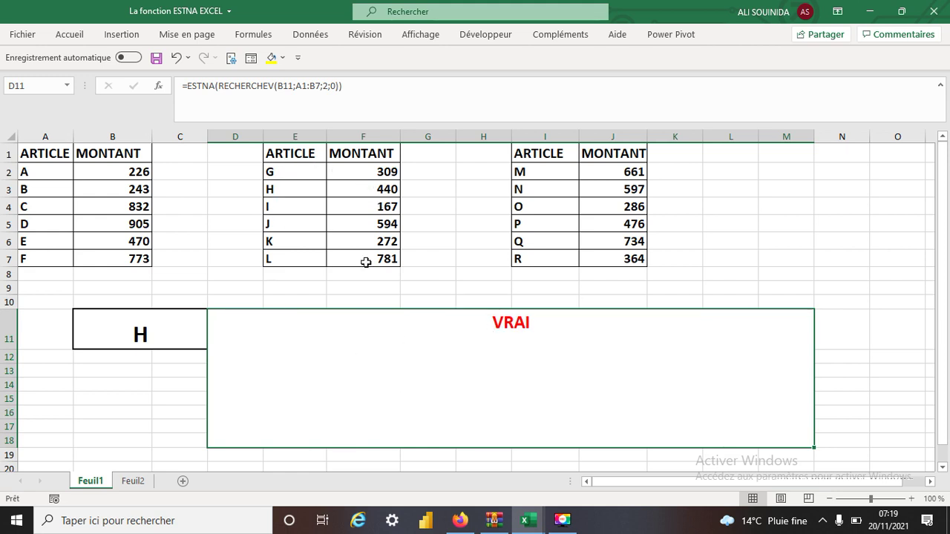
left_click(186, 86)
type("si")
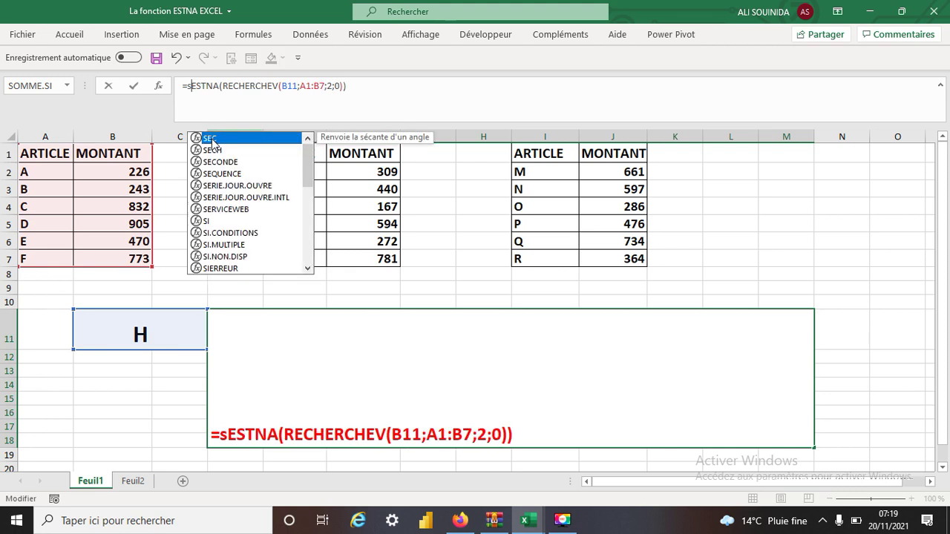
double_click(213, 140)
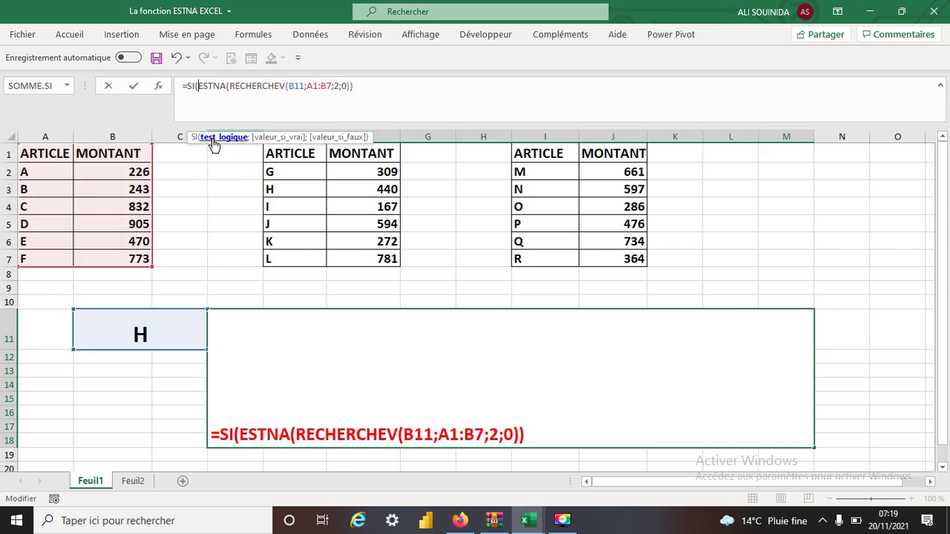
Add RECHERCHEV of B11 in E1:F7, column 2, match argument 0, as the value-if-true of the SI formula in D11
left_click(361, 86)
type(";re")
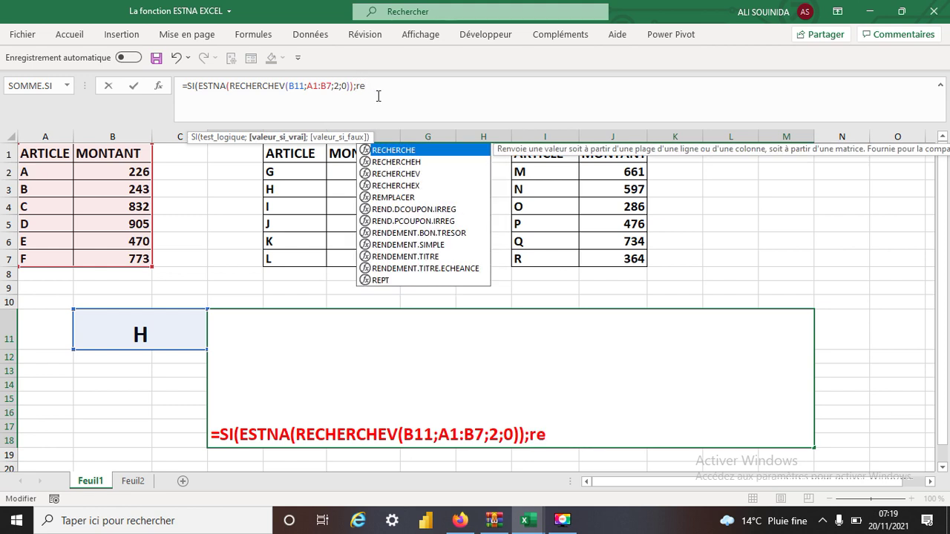
double_click(416, 178)
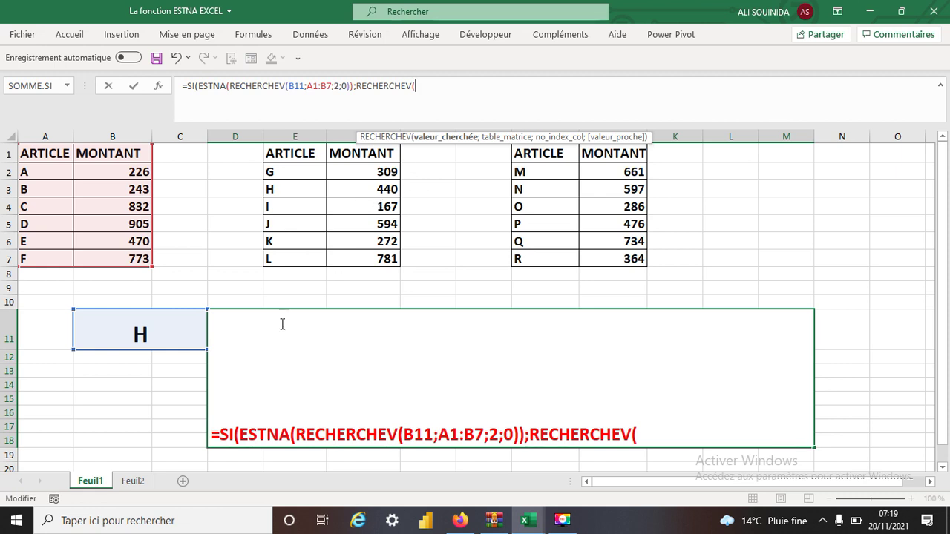
left_click(132, 333)
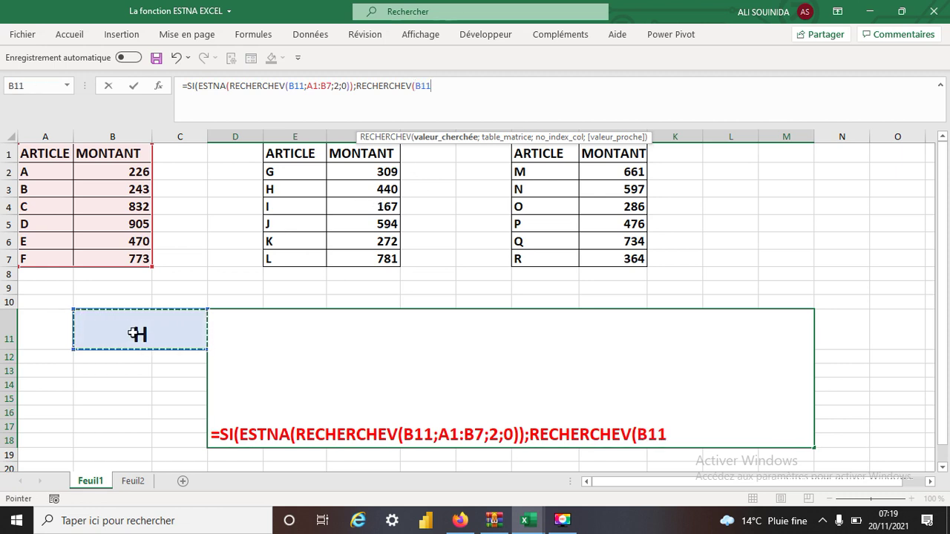
type(";")
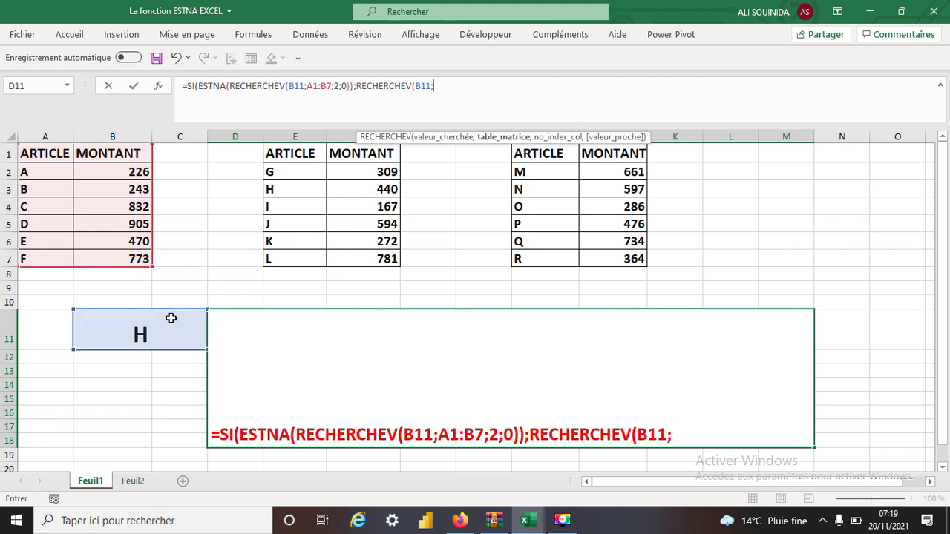
left_click_drag(287, 150, 371, 255)
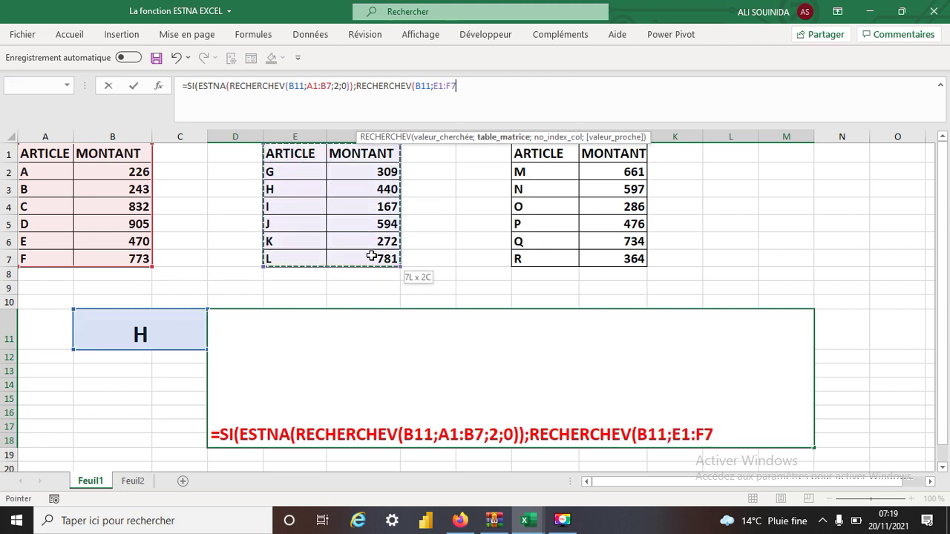
type(";")
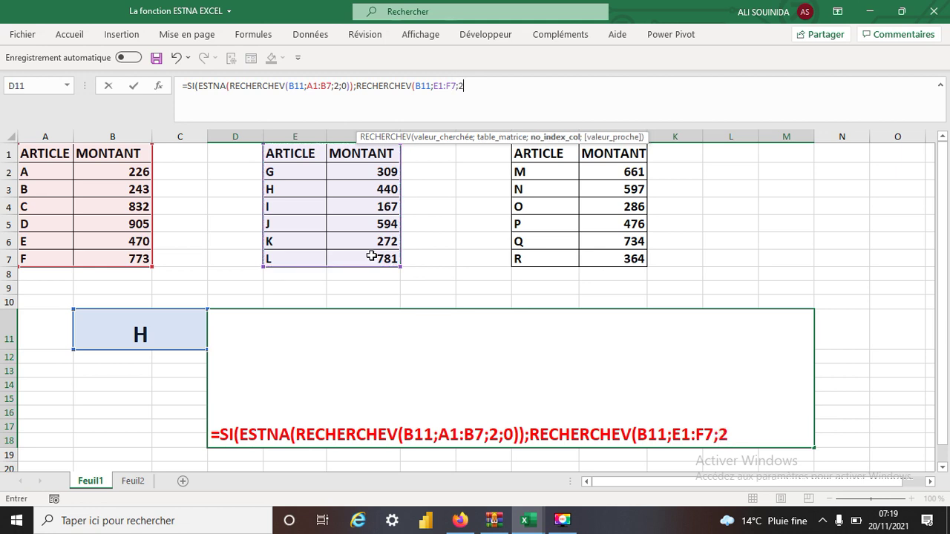
type("2;")
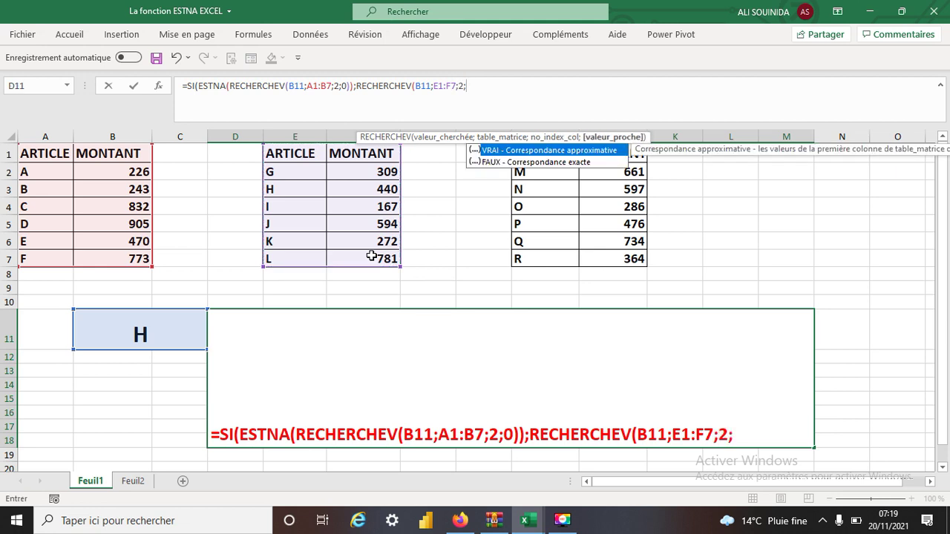
type("0))")
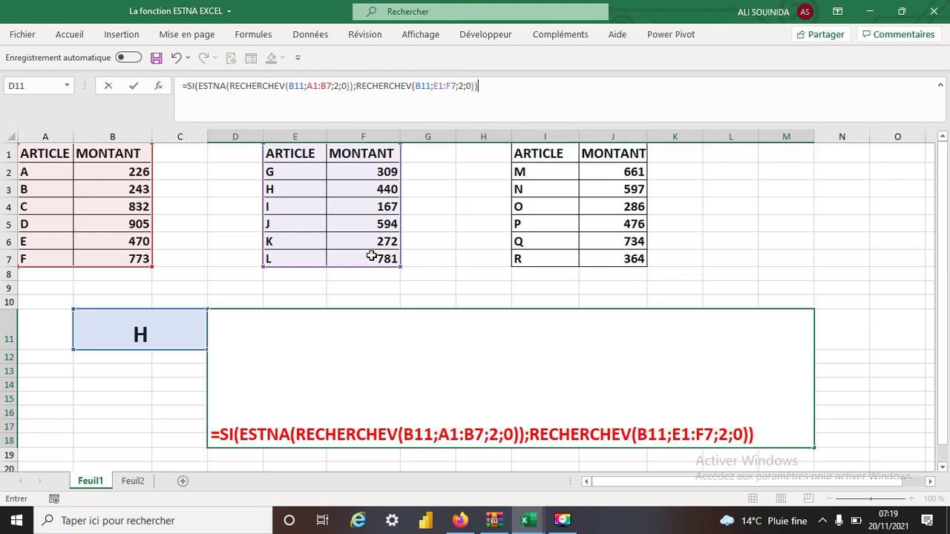
key("Return")
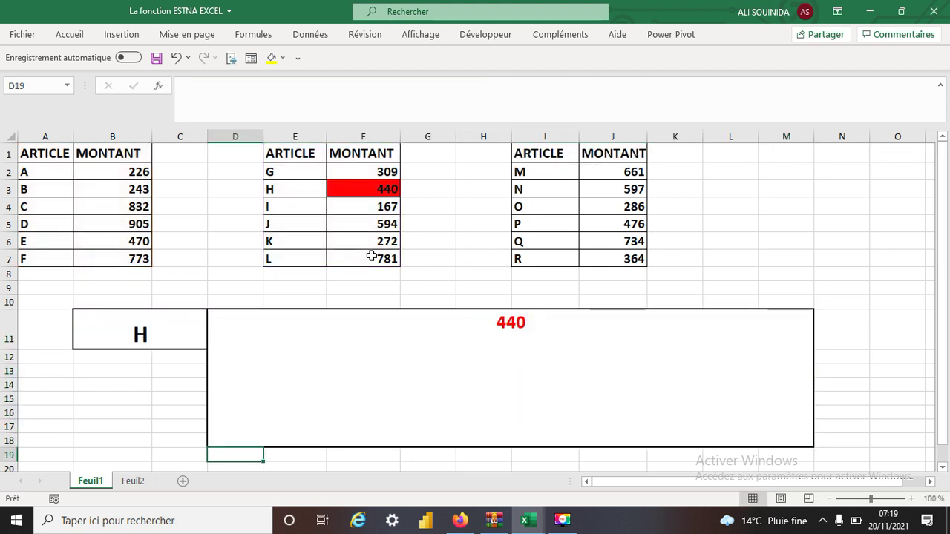
left_click(512, 360)
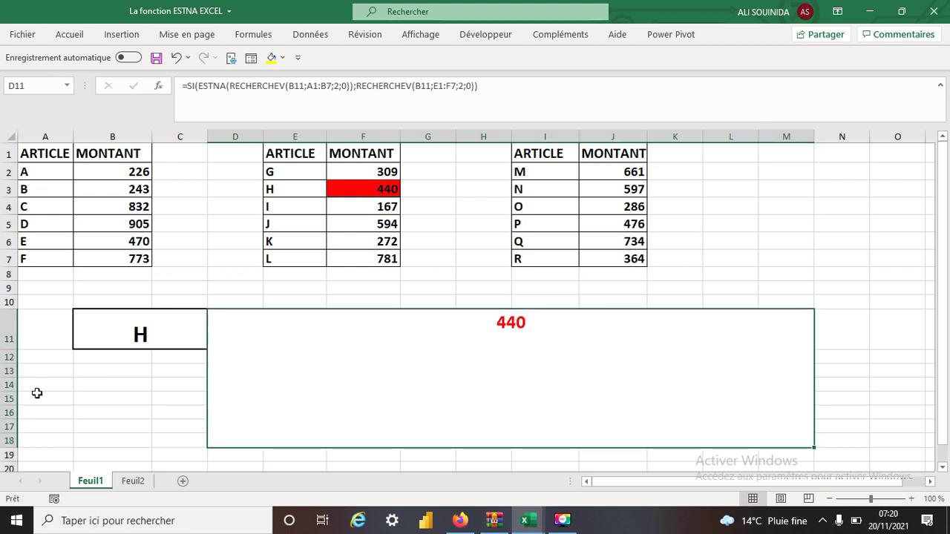
Change the lookup article in B11 to a to test an article from the first table
left_click(149, 335)
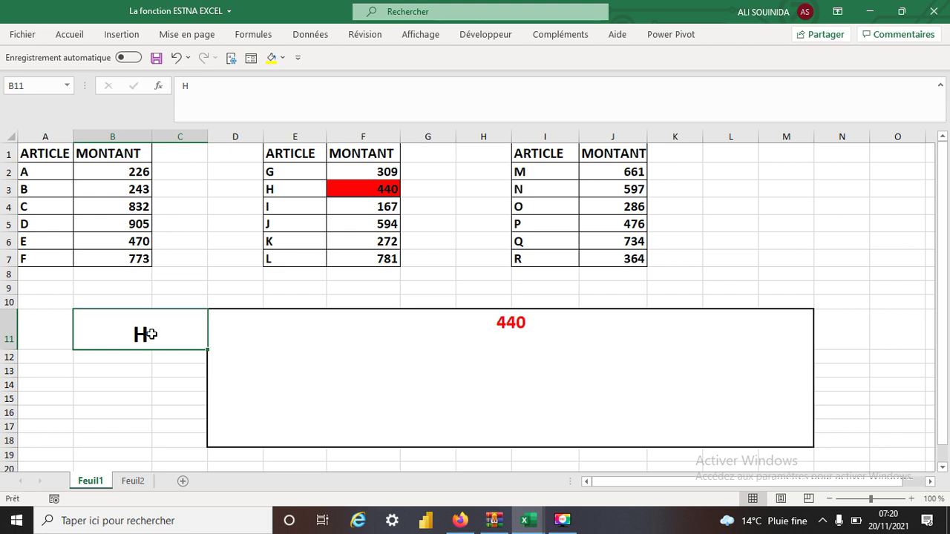
type("a")
key("Return")
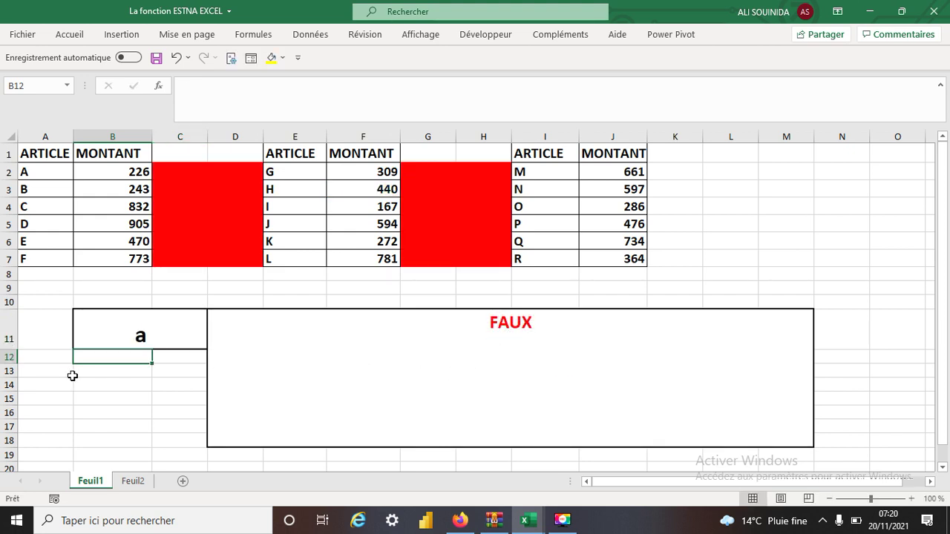
left_click(148, 323)
Copy RECHERCHEV(B11;A1:B7;2;0) into the value-if-false argument of the D11 formula and accept the proposed parenthesis correction
left_click(524, 327)
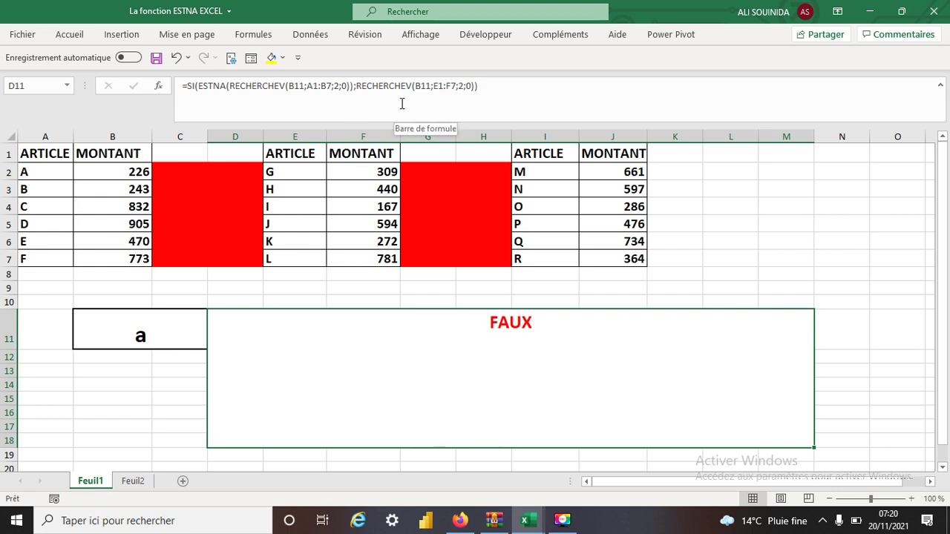
left_click(475, 87)
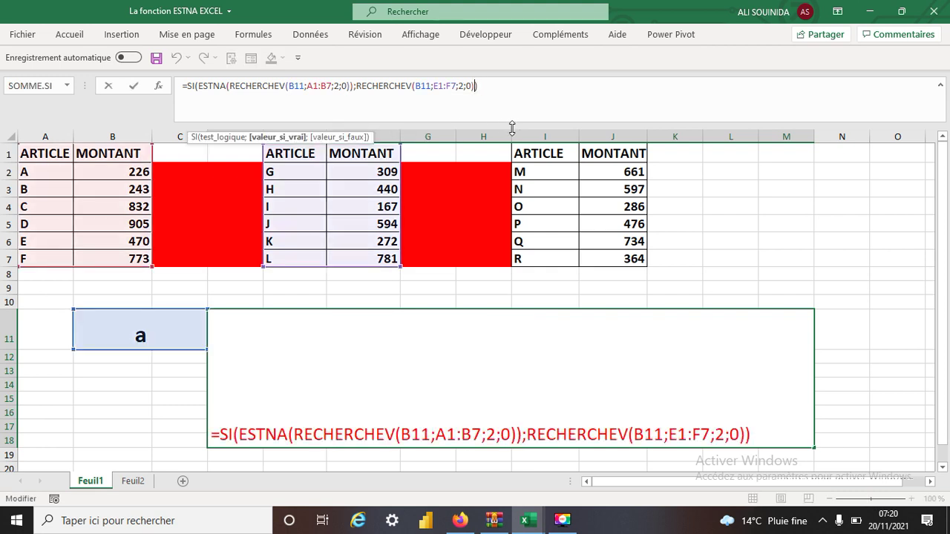
type(";")
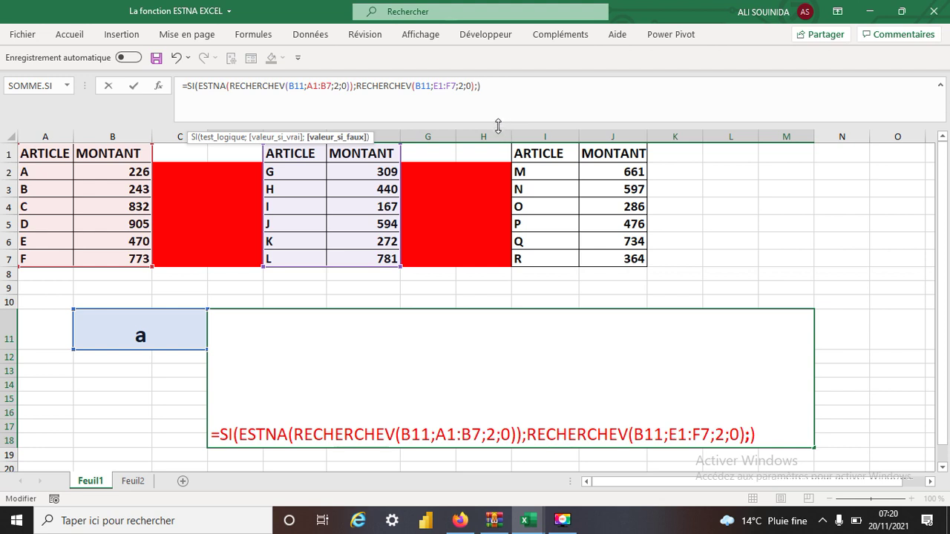
left_click_drag(231, 86, 351, 88)
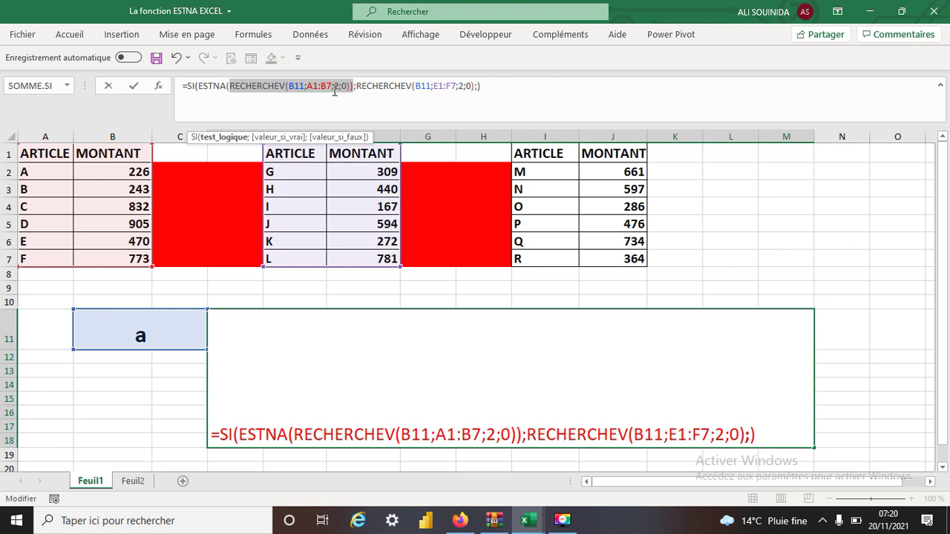
right_click(331, 86)
left_click(453, 117)
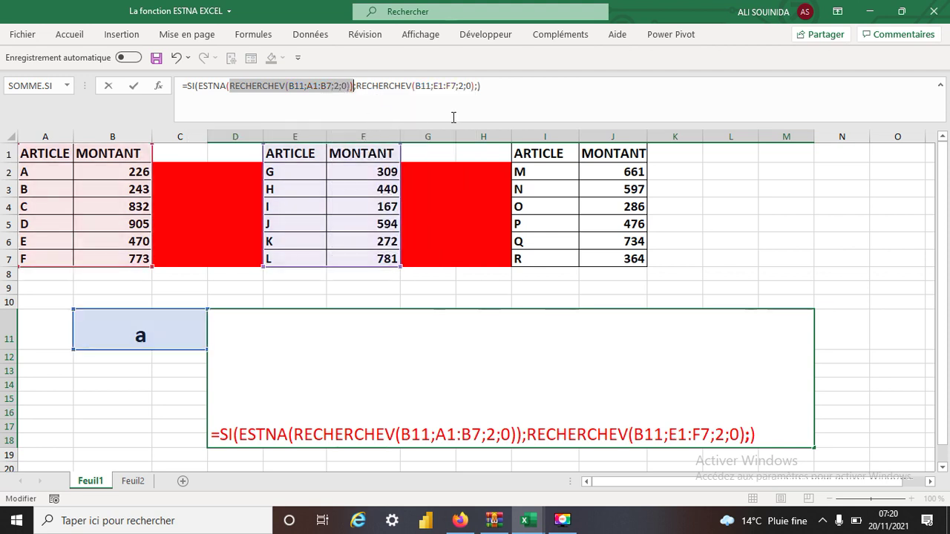
left_click(479, 86)
right_click(479, 87)
left_click(512, 162)
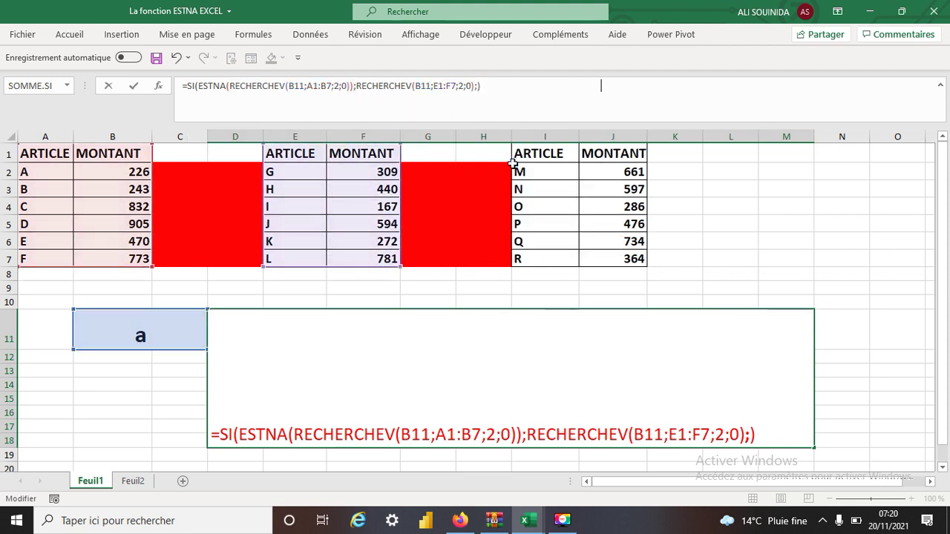
key("Return")
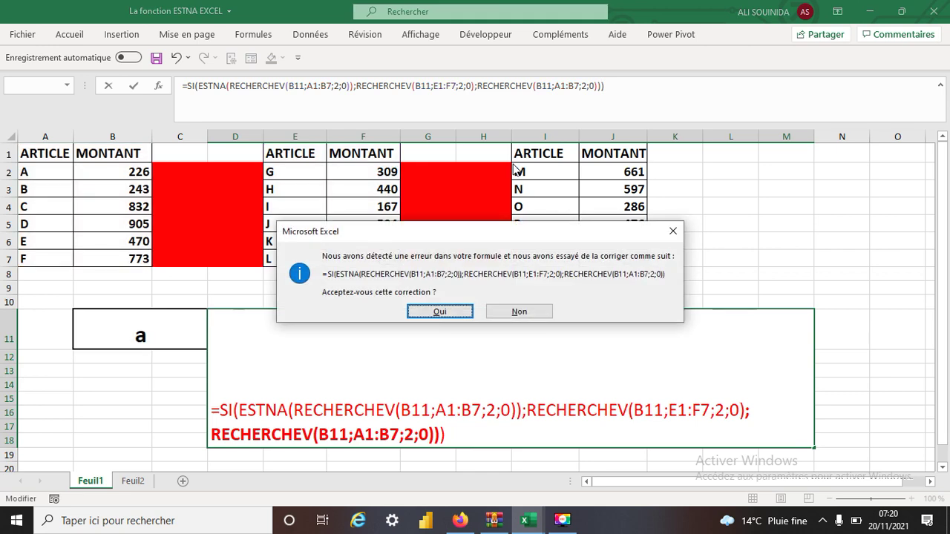
left_click(440, 311)
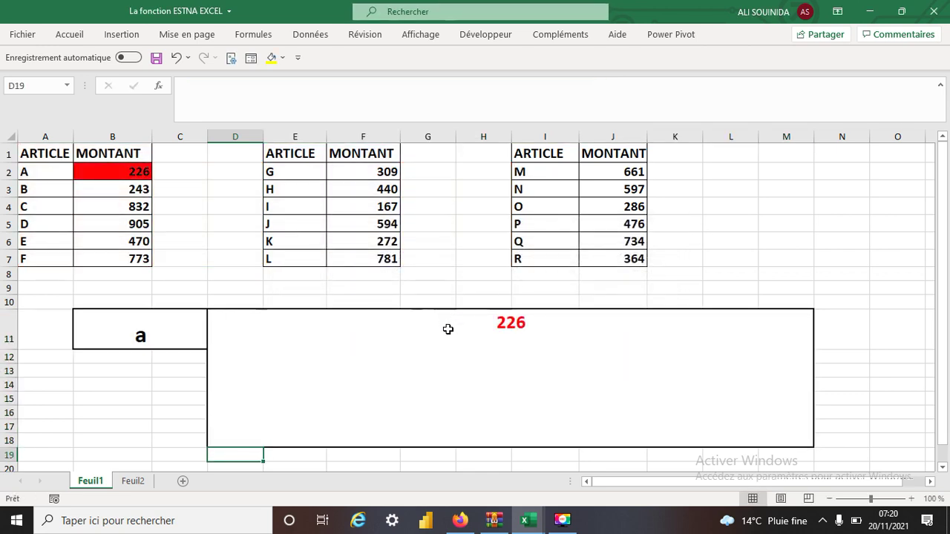
Replace the lookup article in B11 with a capital A and check the result in D11
left_click(148, 333)
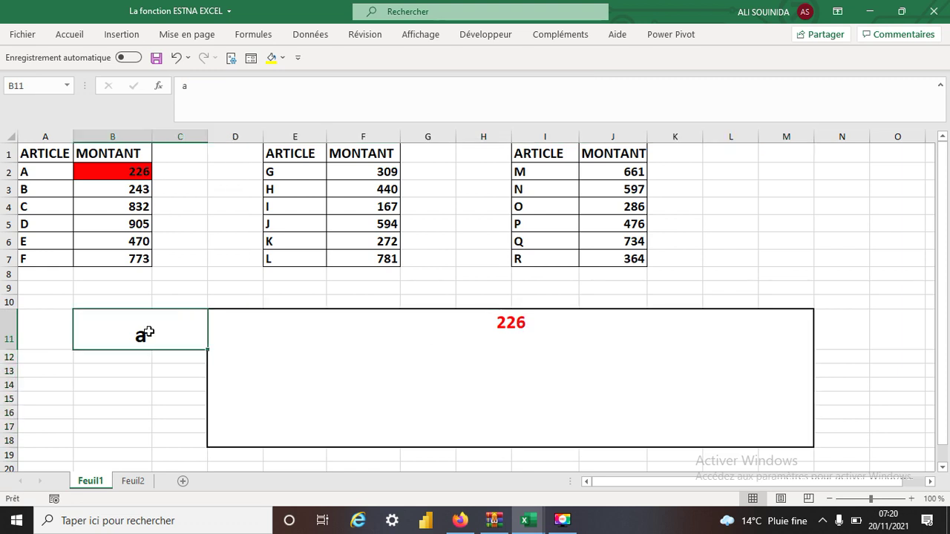
type("A")
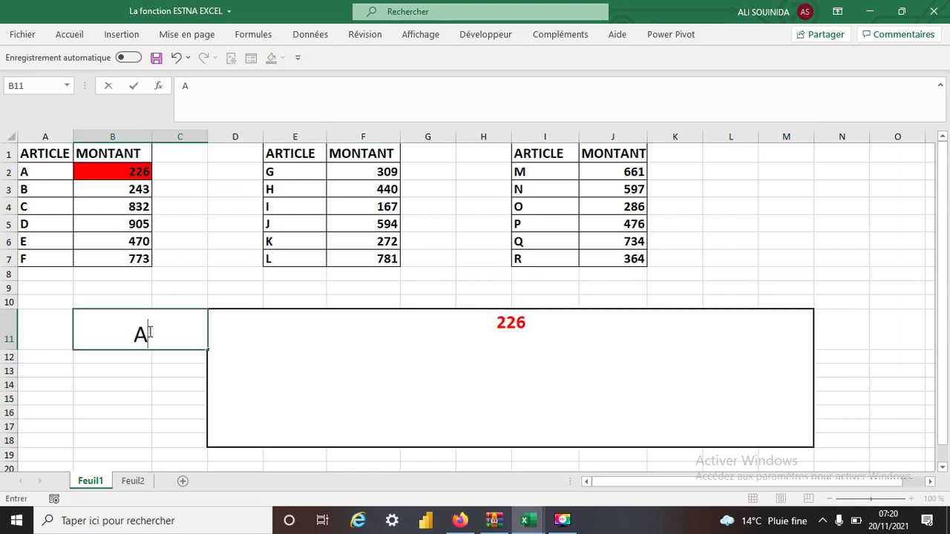
key("Return")
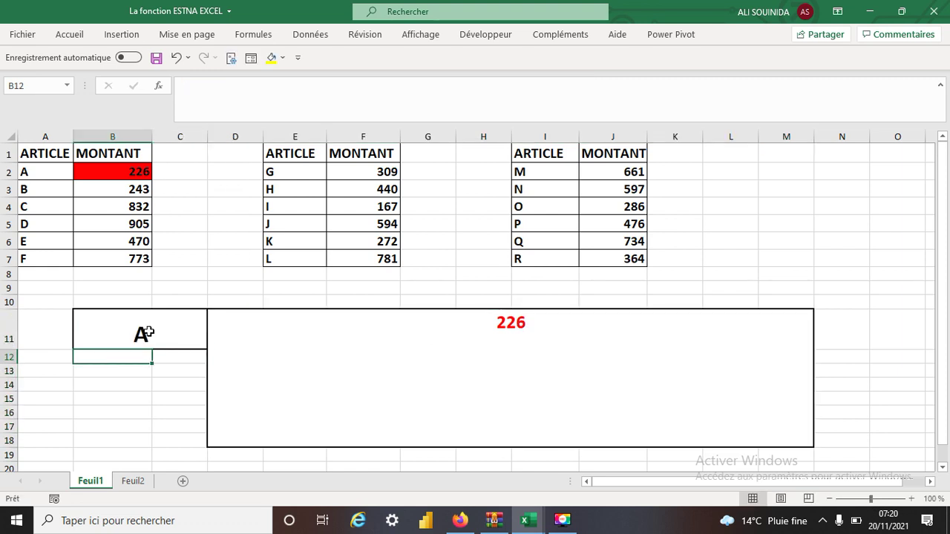
left_click(505, 342)
Set the lookup article in B11 to G and check the D11 formula on the second table
left_click(148, 337)
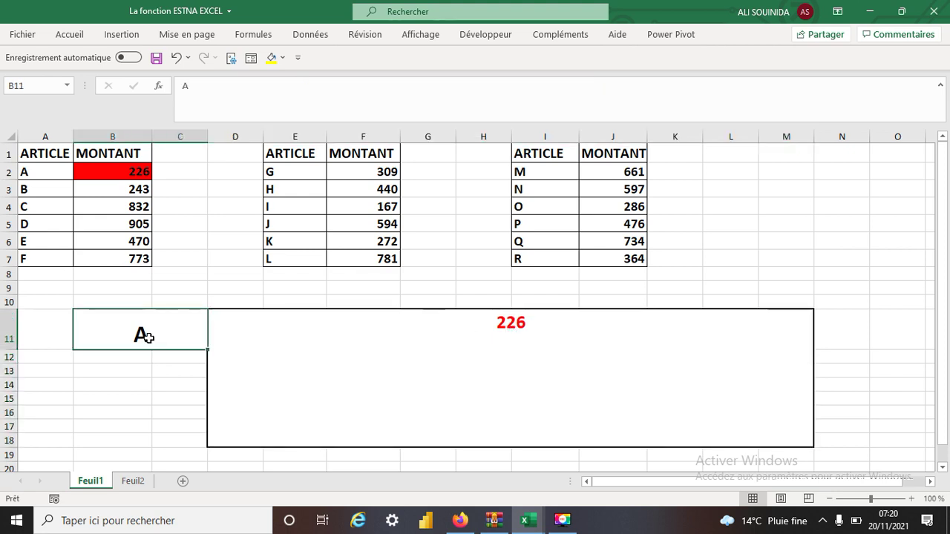
type("G")
key("Return")
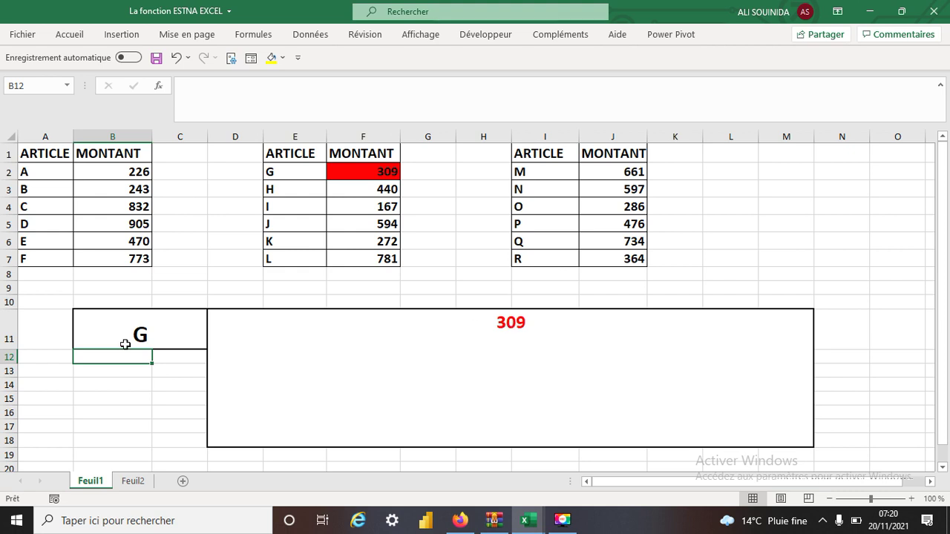
left_click(160, 340)
left_click(531, 328)
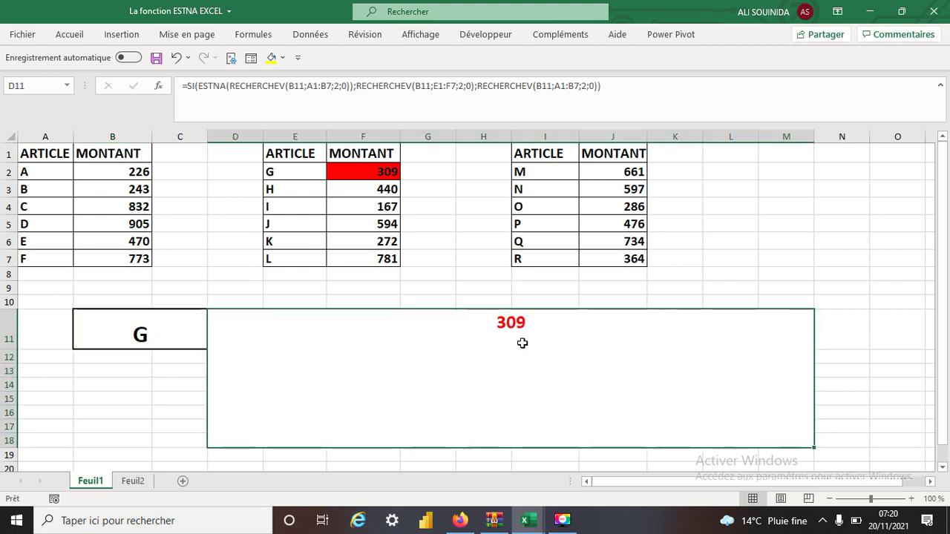
Set the lookup article in B11 to R to test an article from the third table
left_click(137, 331)
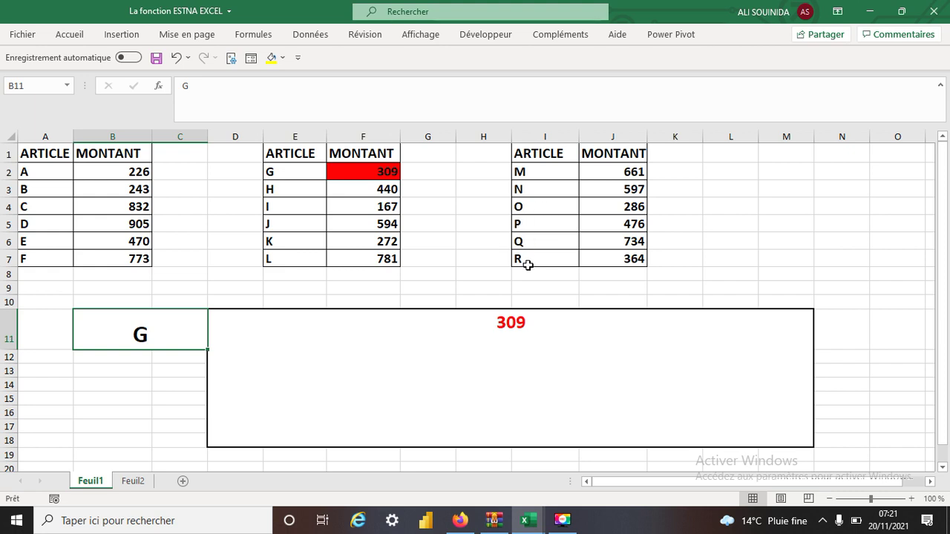
type("R")
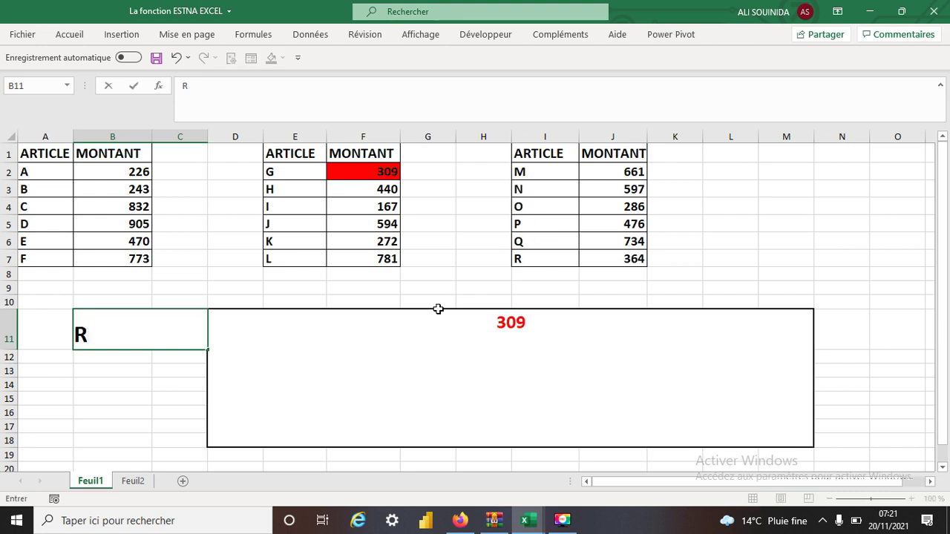
key("Return")
Wrap the entire SI formula in D11 in an outer ESTNA function
left_click(531, 330)
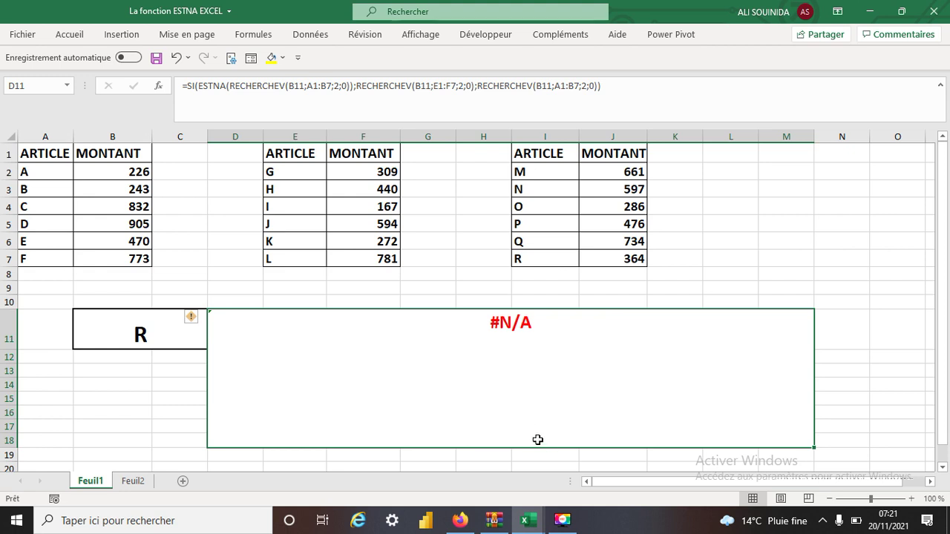
left_click(189, 86)
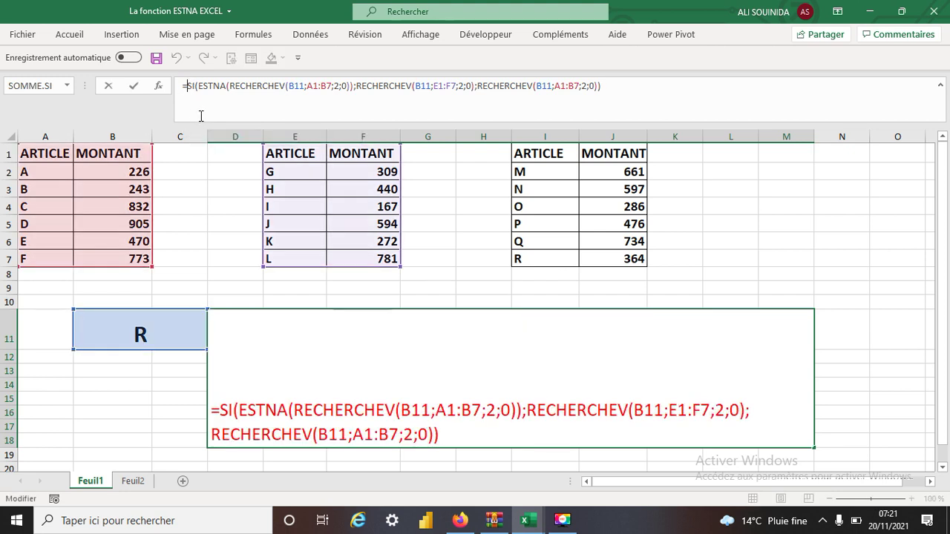
type("ESTN")
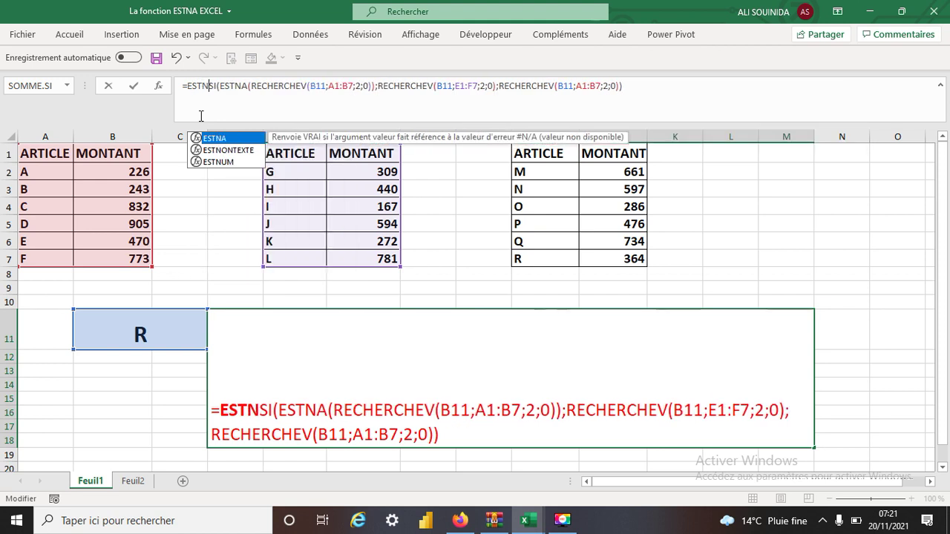
type("A")
double_click(215, 138)
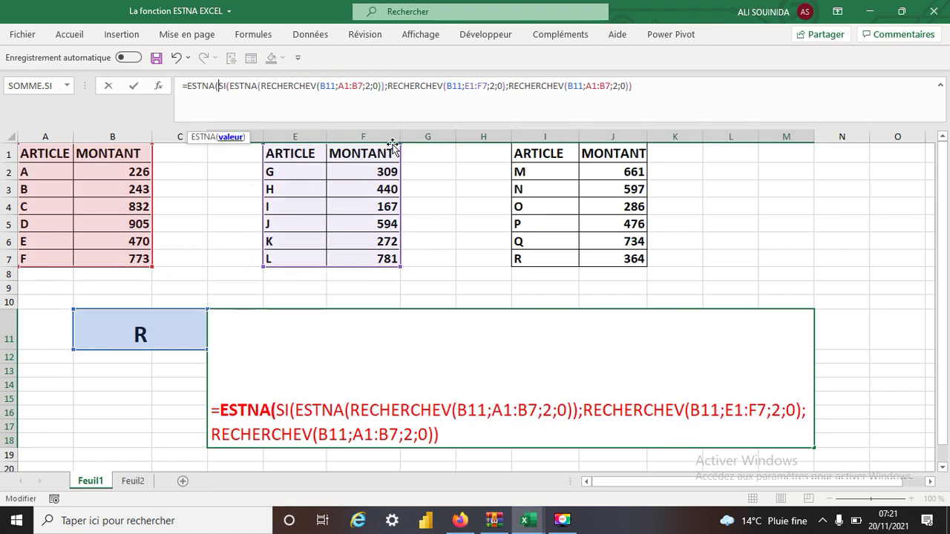
type("°")
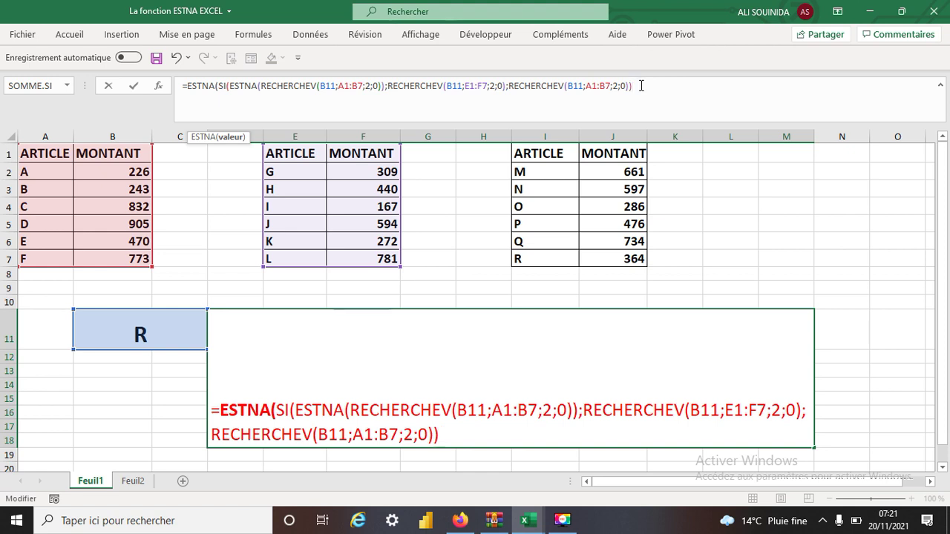
key("Return")
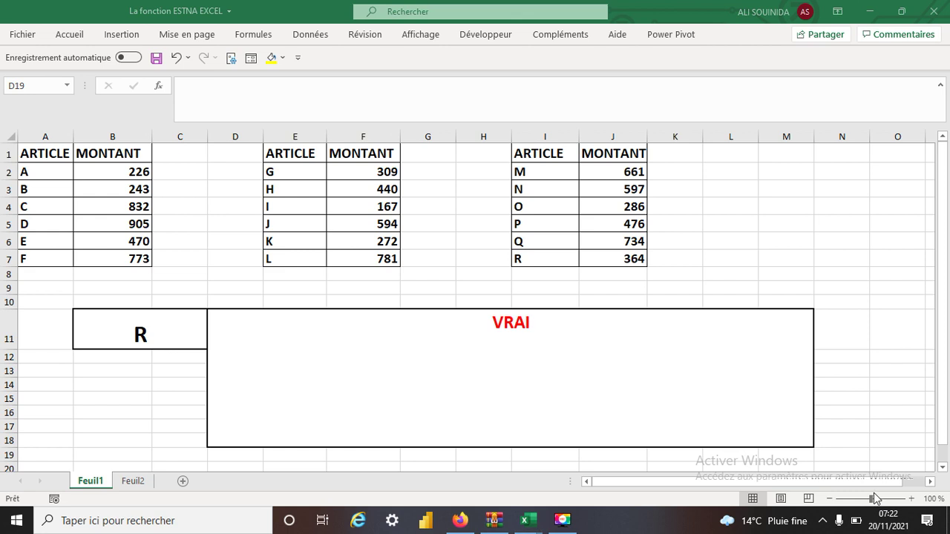
key("alt+Tab")
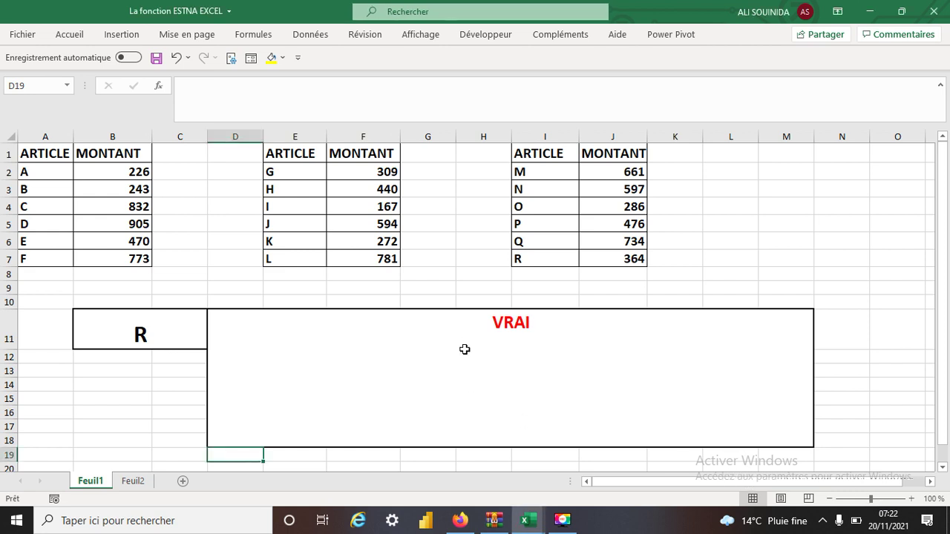
Wrap the ESTNA formula in D11 in an outer SI function, with the ESTNA expression as its logical test
left_click(505, 336)
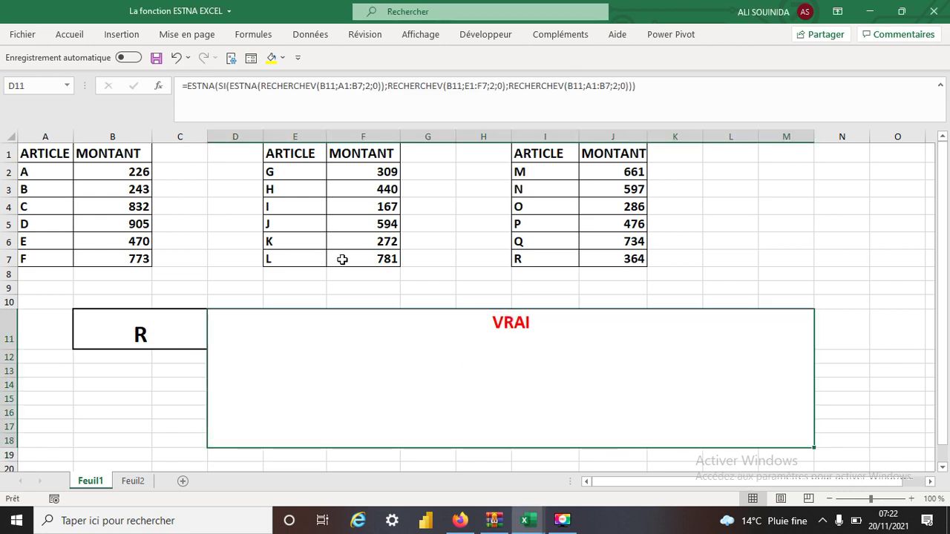
left_click(198, 110)
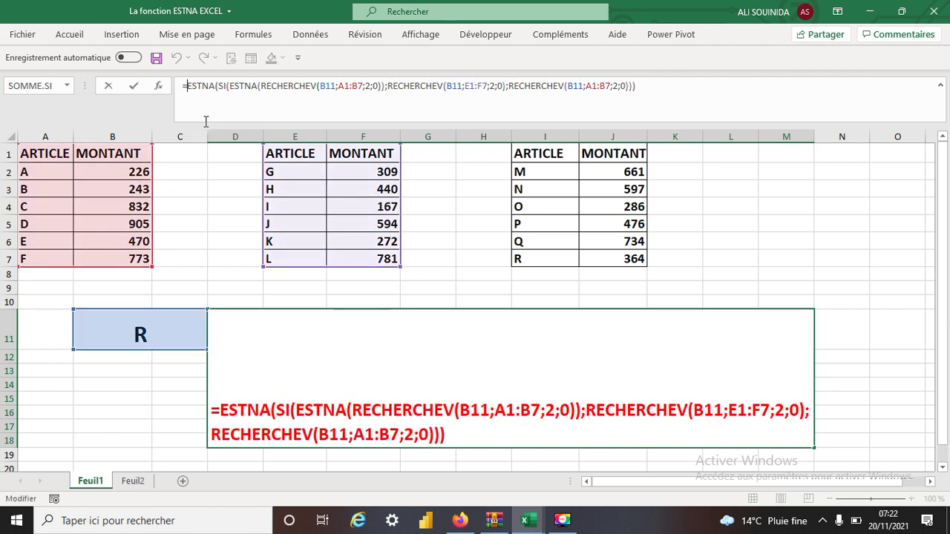
type("si")
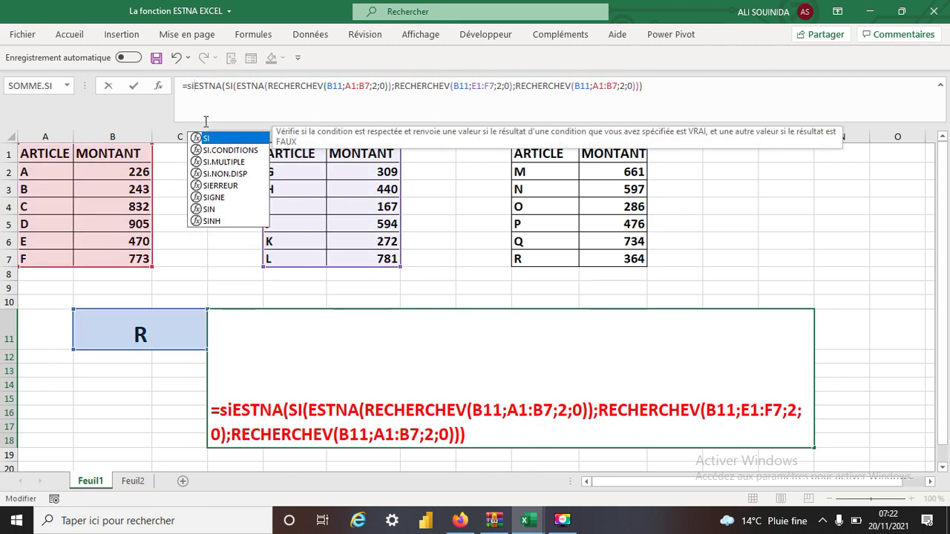
double_click(209, 140)
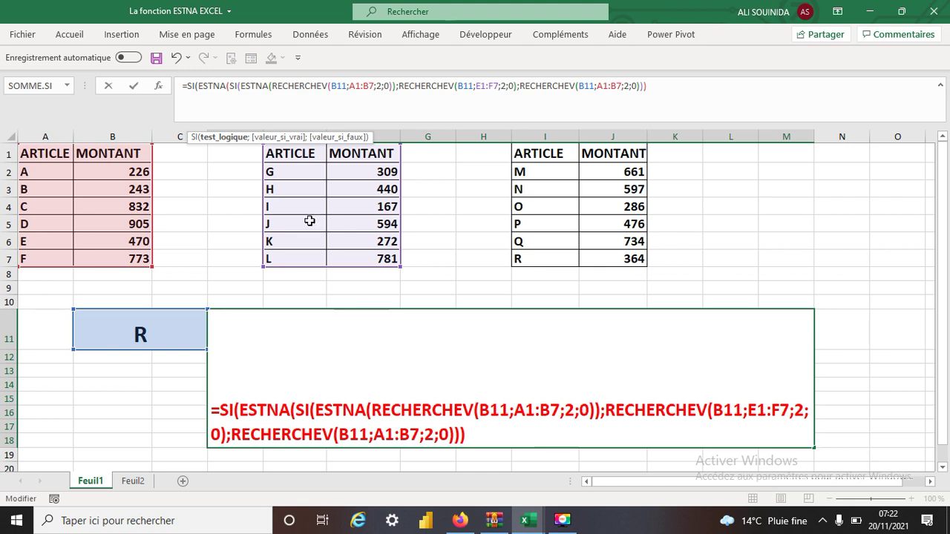
left_click(673, 92)
type(";")
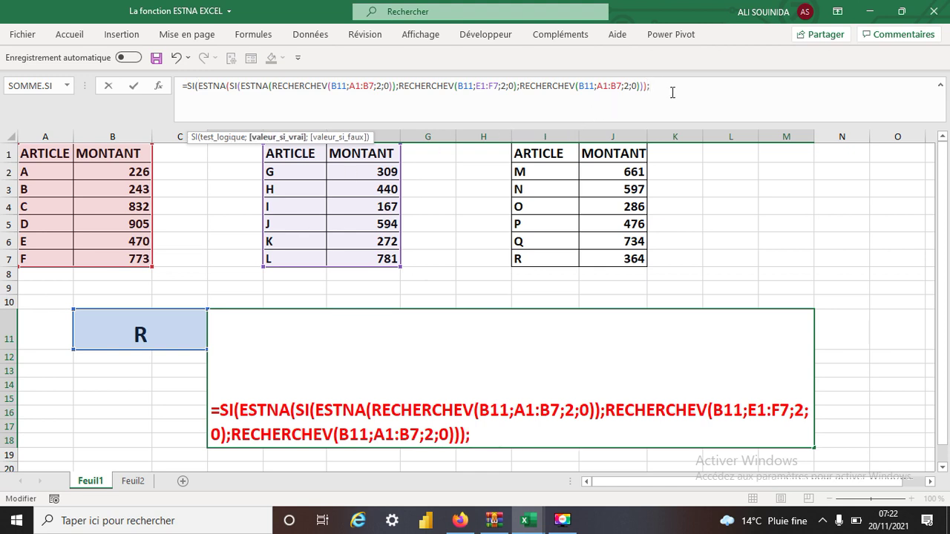
Complete the outer SI in D11 with RECHERCHEV(B11;I1:J7;2;0) as its value-if-true argument and check the result
type("r")
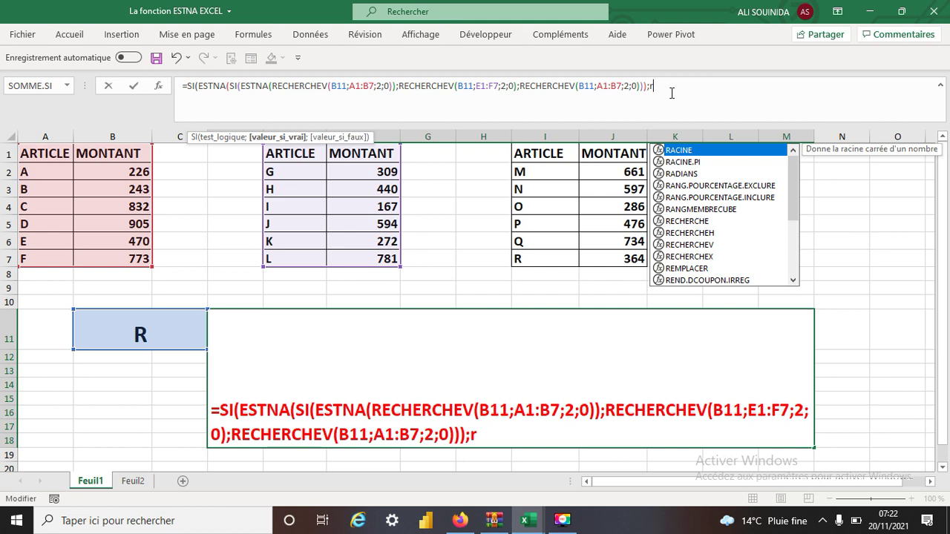
type("ec")
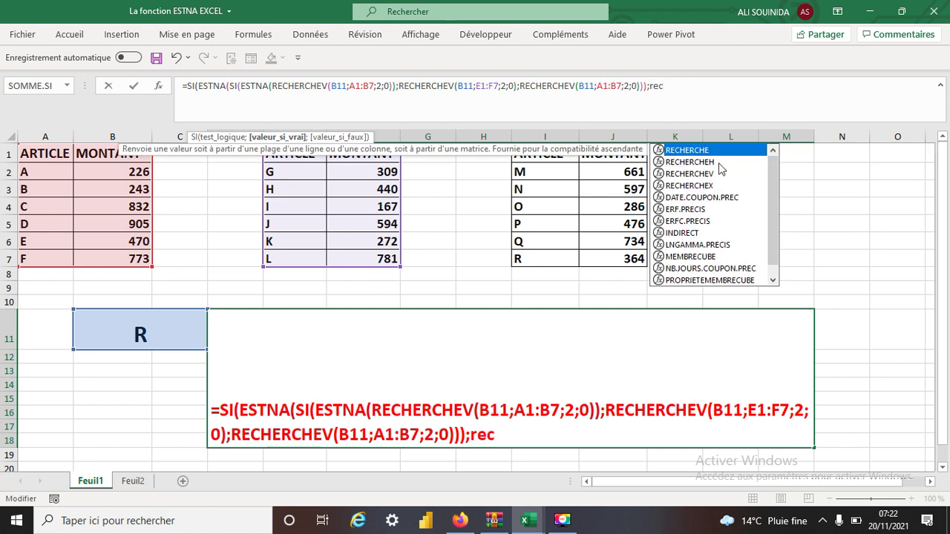
double_click(708, 175)
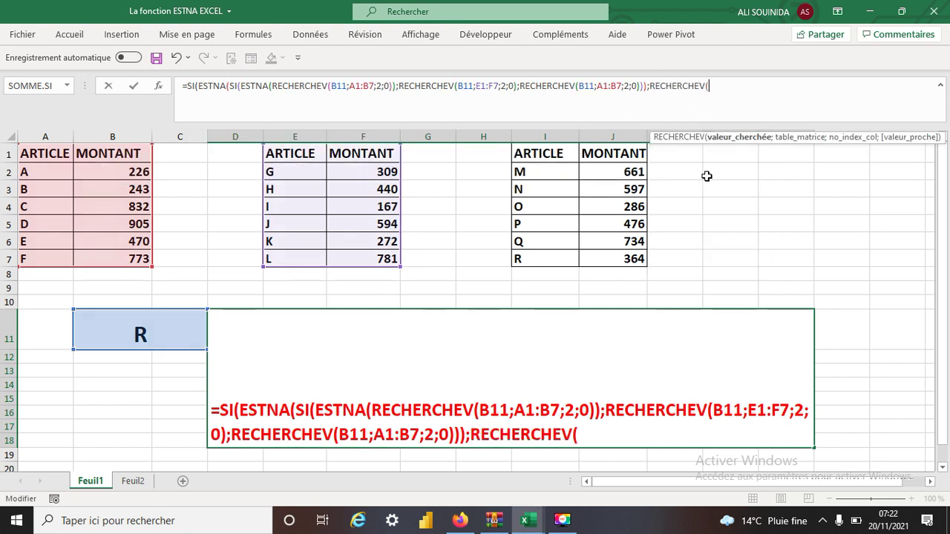
left_click(135, 332)
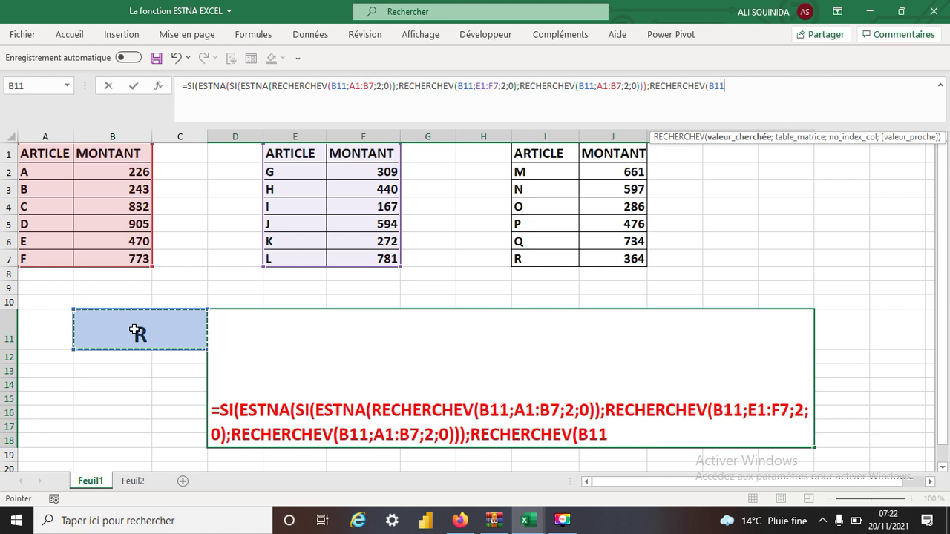
type(";")
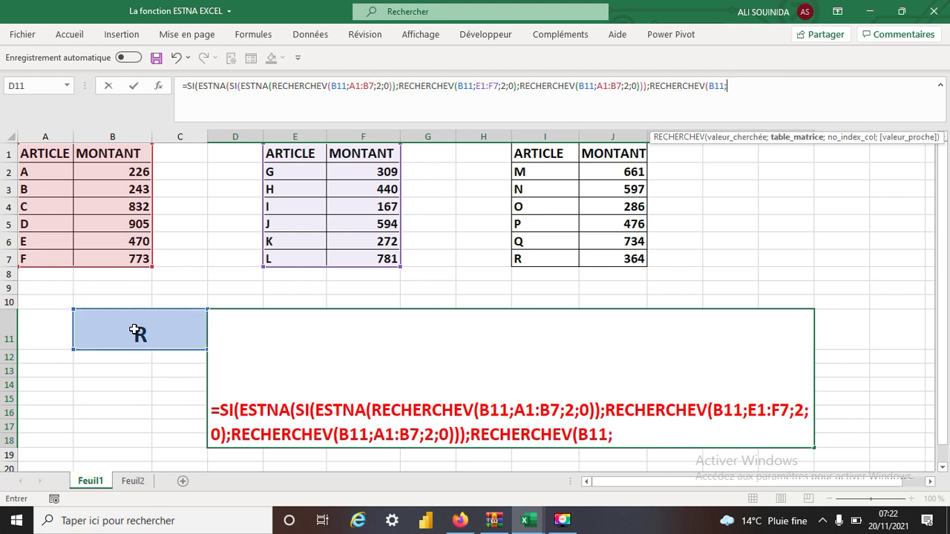
left_click_drag(533, 154, 622, 252)
type(";")
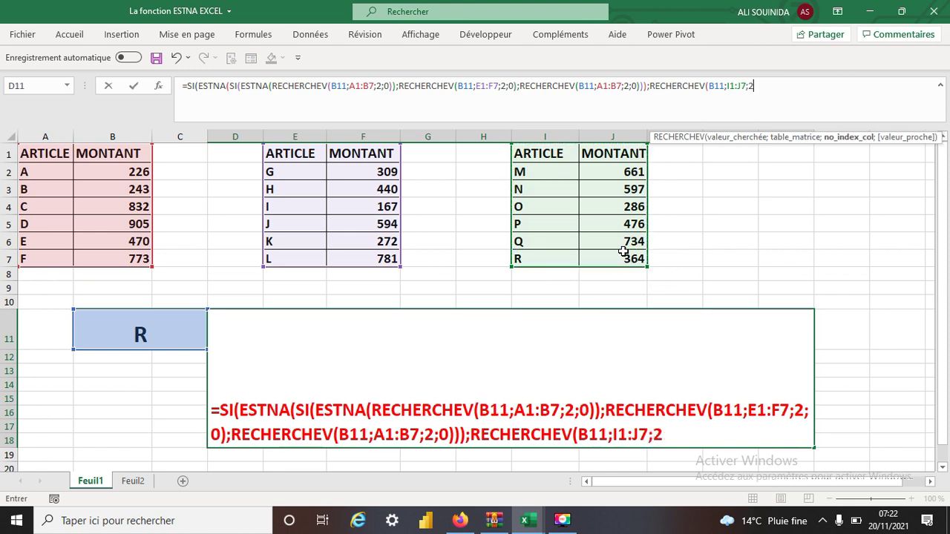
type("2;")
key("BackSpace")
type(";0")
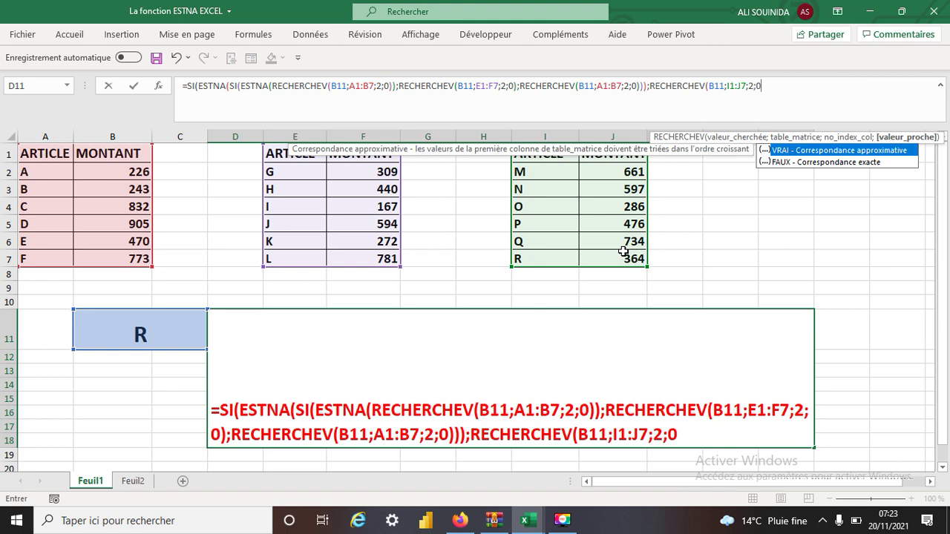
type("))")
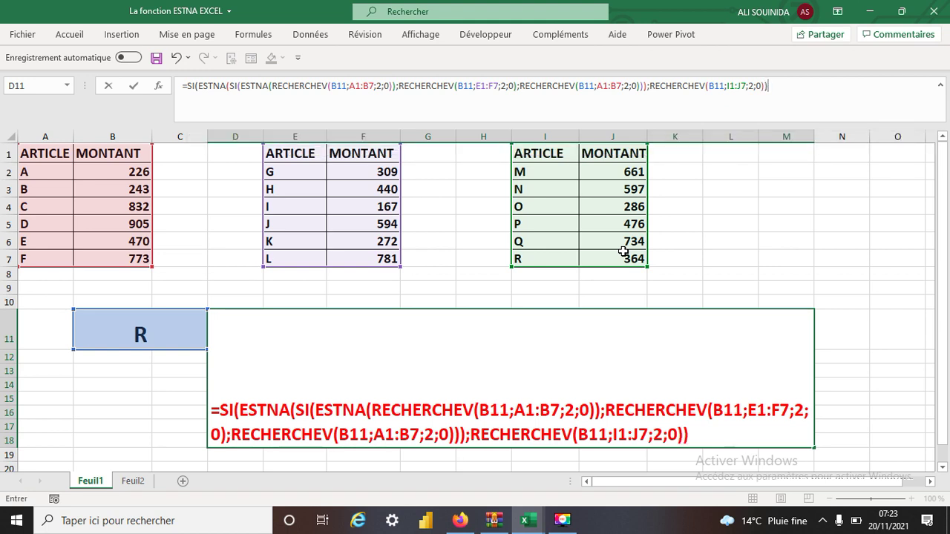
key("Return")
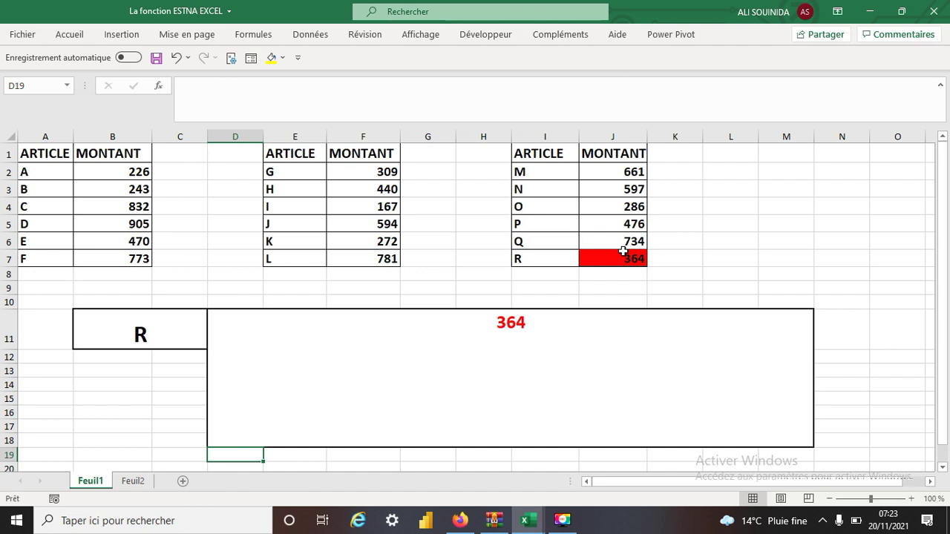
left_click(544, 327)
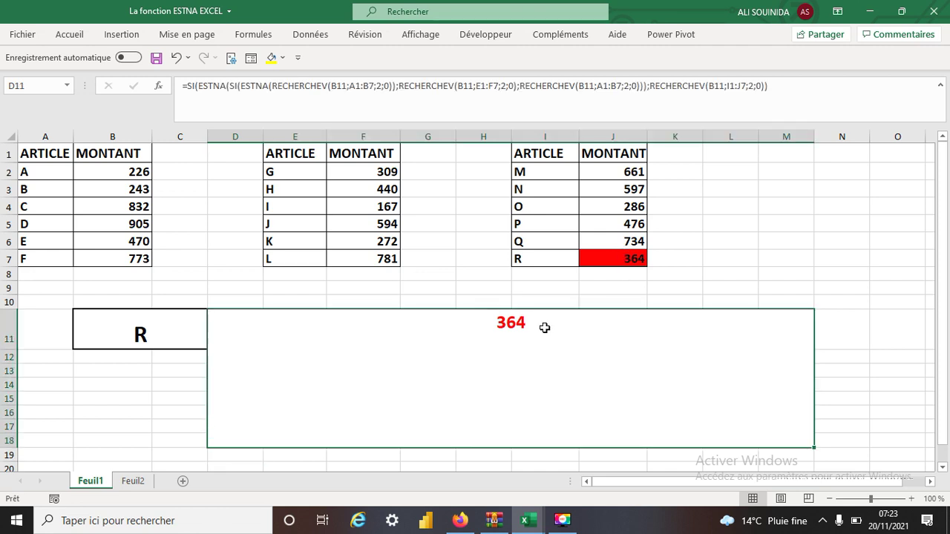
Set the lookup article in B11 to a, then to g, checking the D11 result for each
left_click(171, 332)
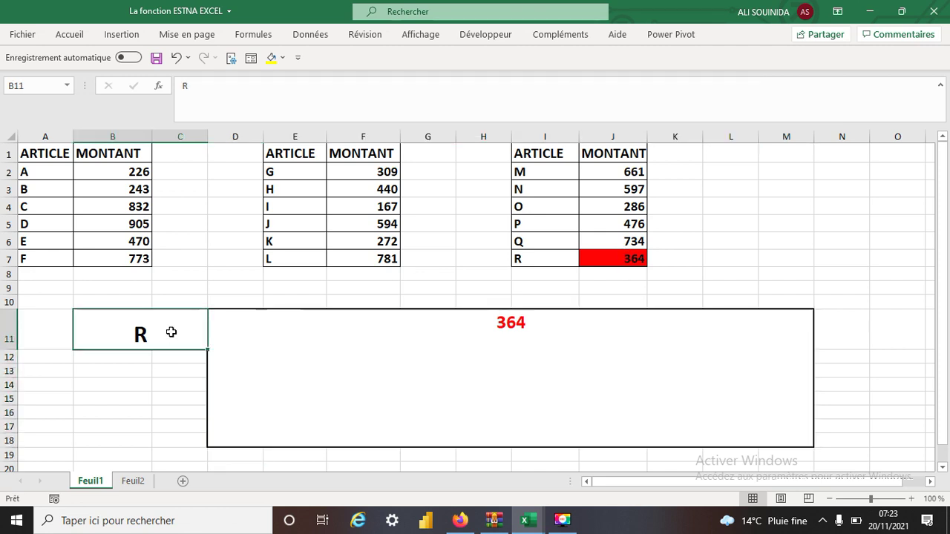
type("a")
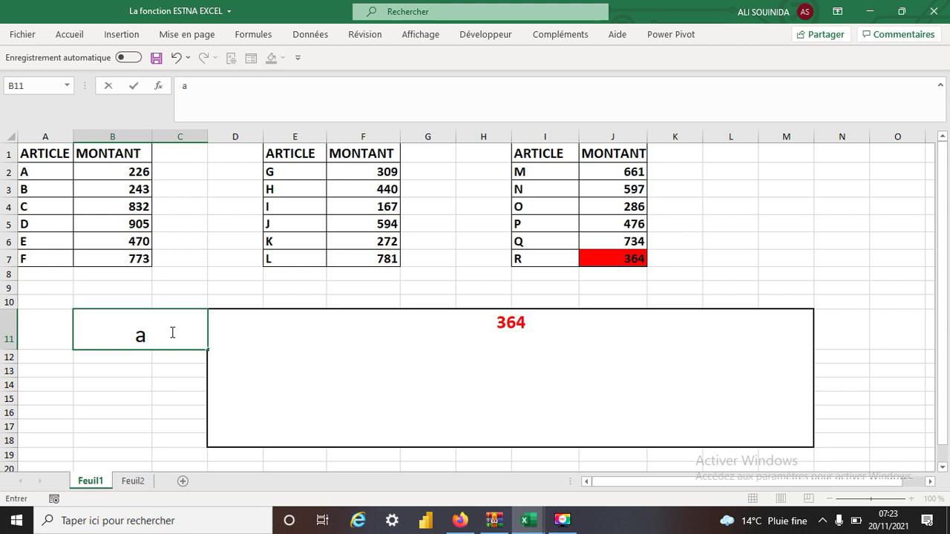
key("Return")
left_click(159, 331)
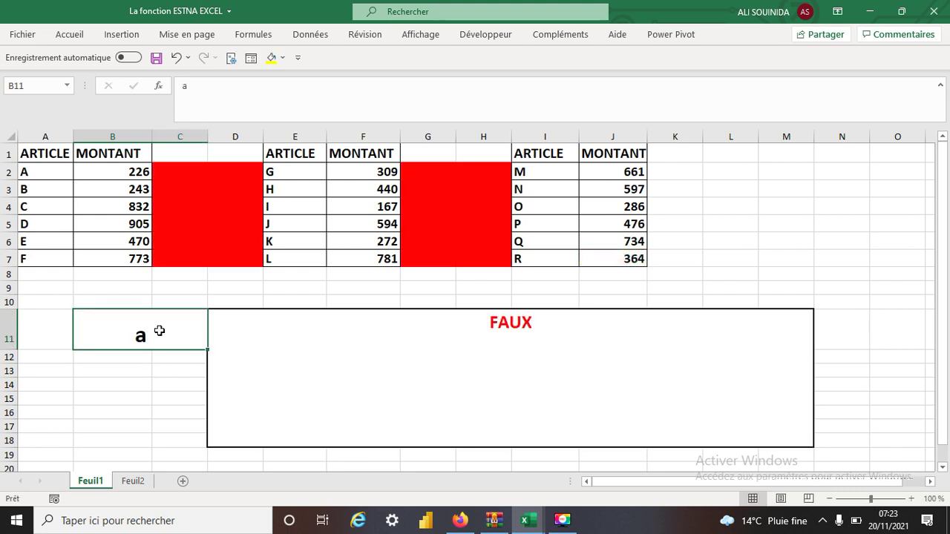
type("g")
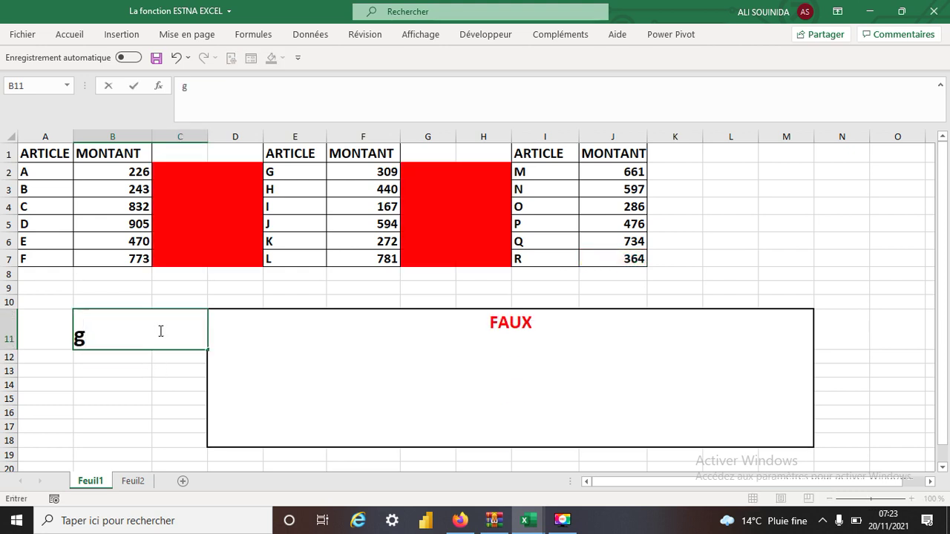
key("Return")
left_click(176, 337)
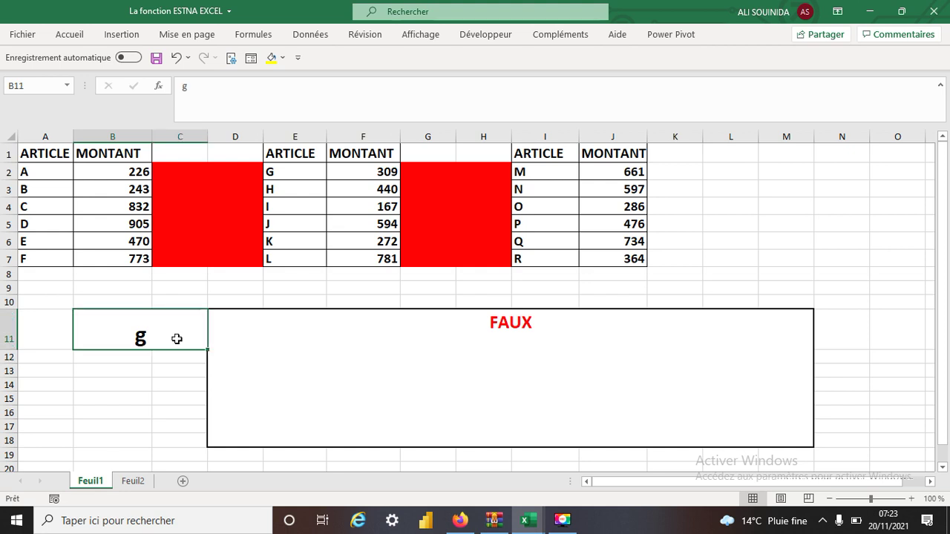
Copy the inner SI(ESTNA(RECHERCHEV…)) expression in D11 into the outer SI as its value-if-false argument and validate the formula
left_click(514, 334)
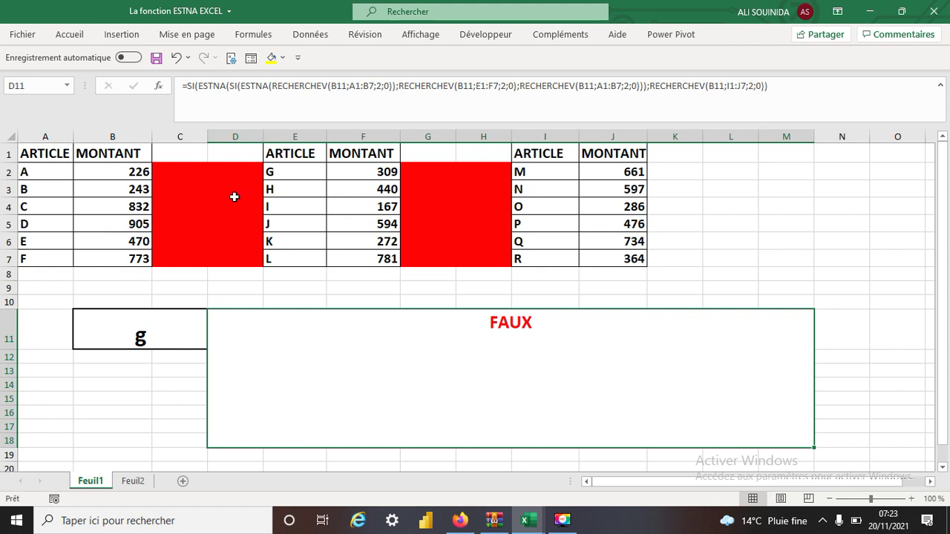
left_click(766, 102)
type(";")
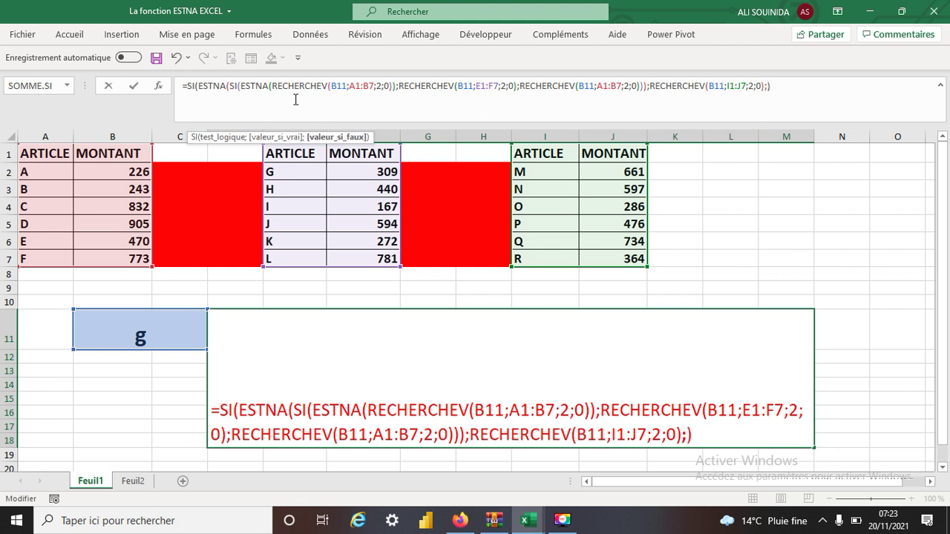
left_click_drag(230, 87, 640, 86)
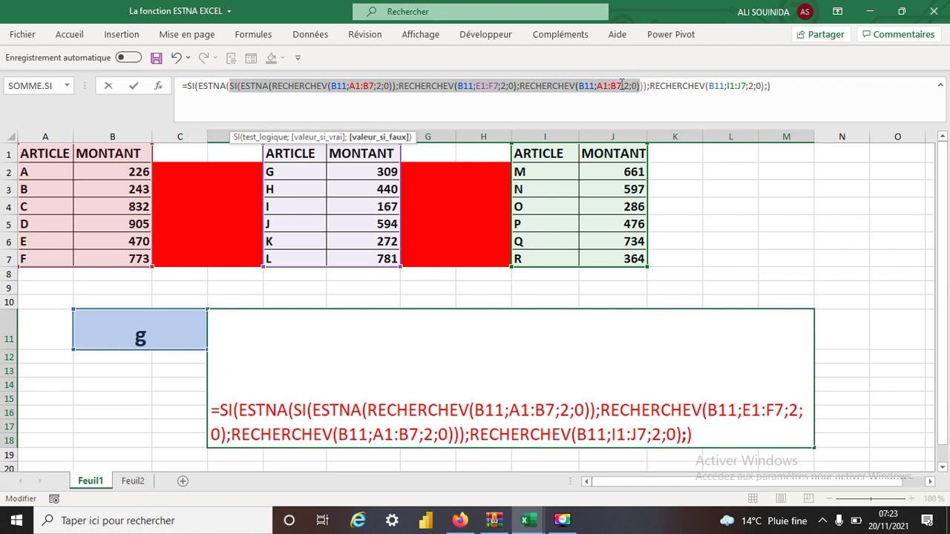
right_click(621, 86)
left_click(653, 112)
left_click(770, 92)
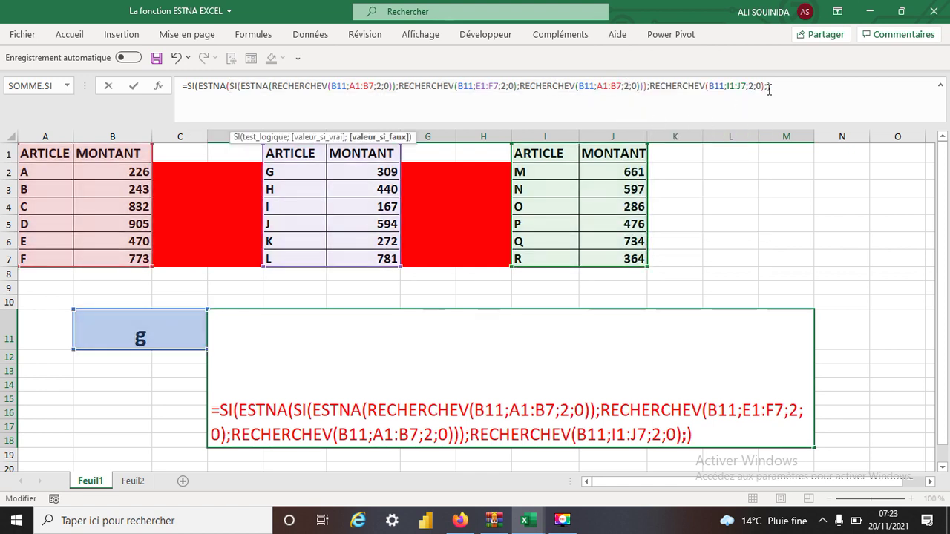
key("ctrl+v")
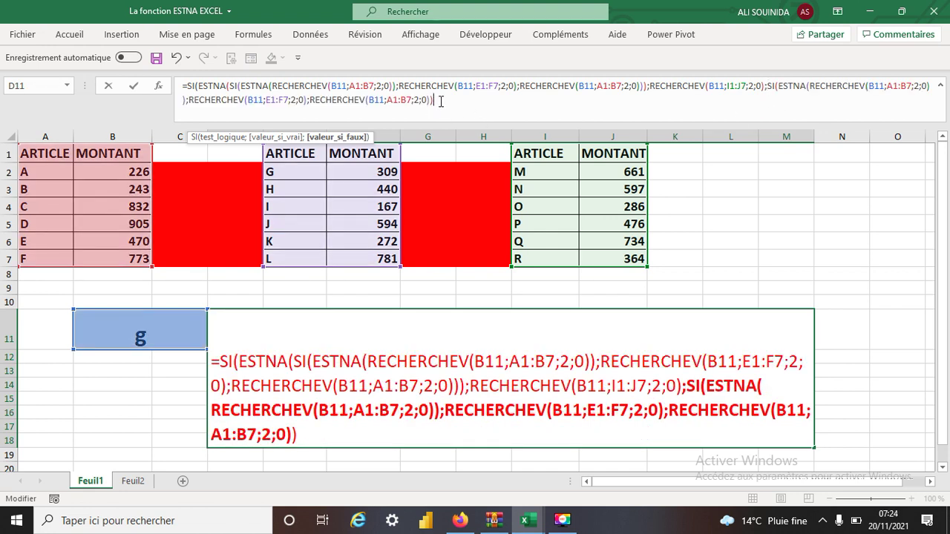
type(")")
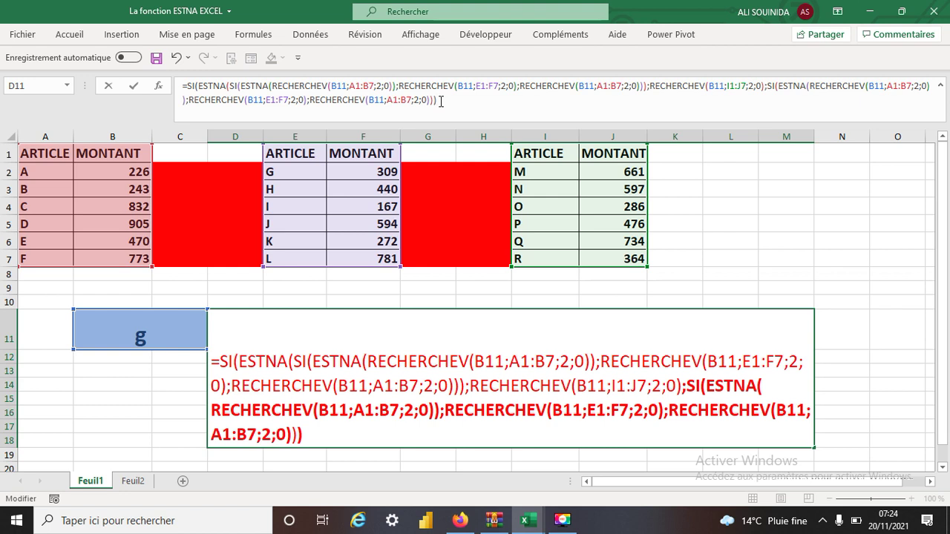
key("Return")
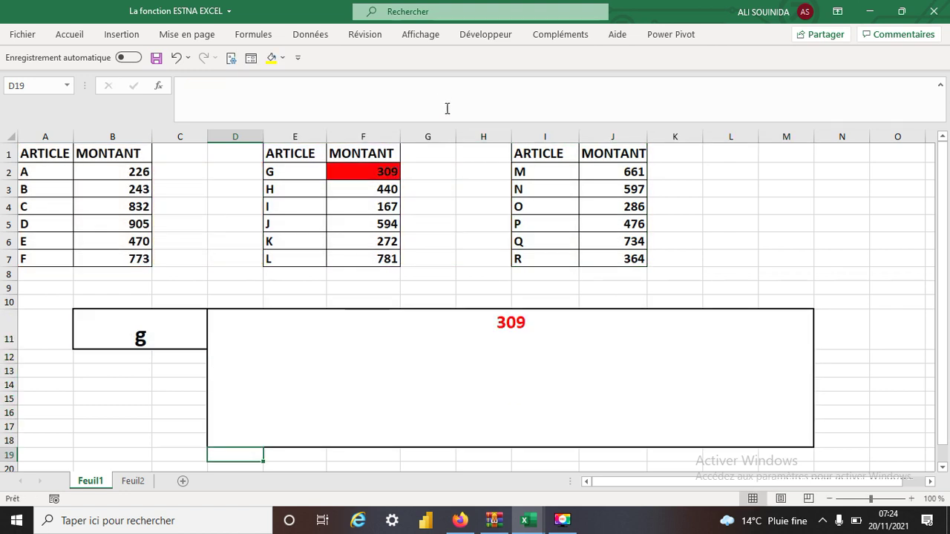
left_click(512, 333)
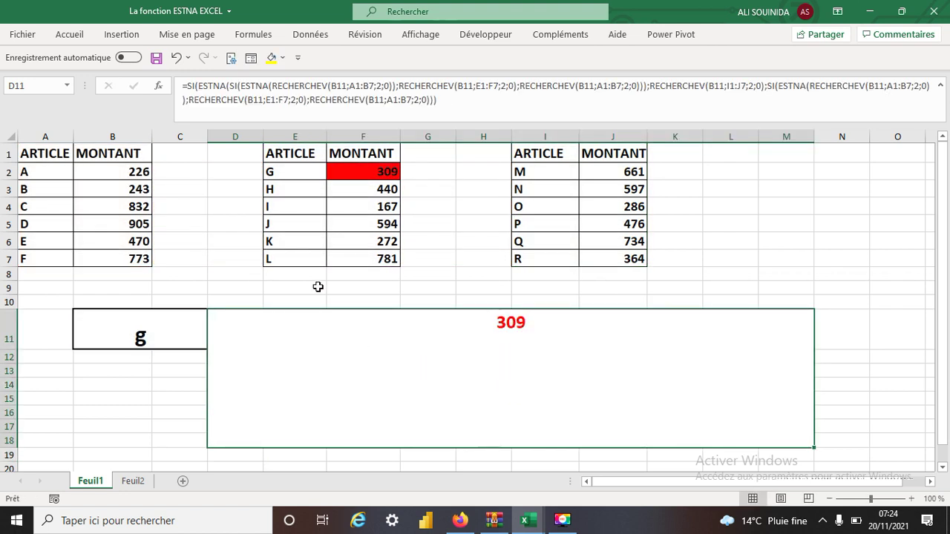
Test the completed D11 formula on the first two tables by entering A, then G, in B11
left_click(156, 334)
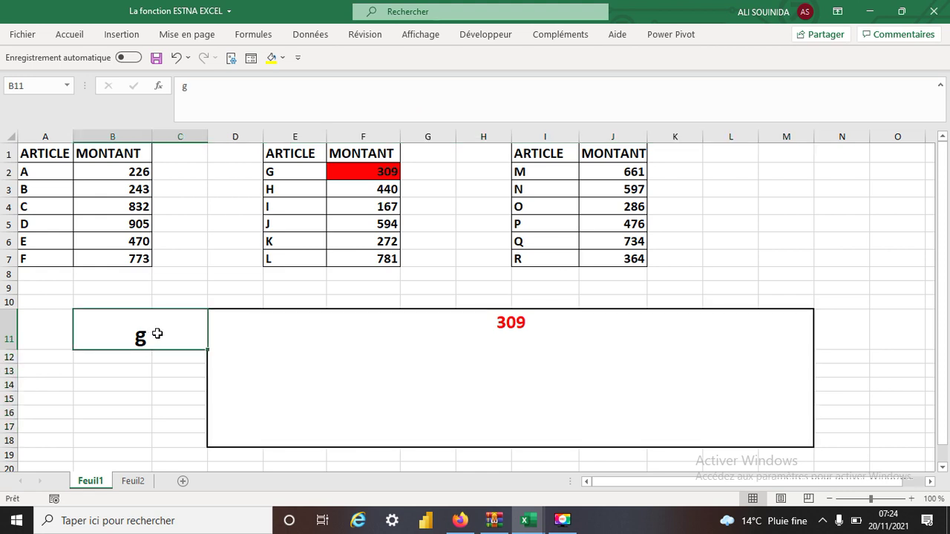
type("A")
key("Return")
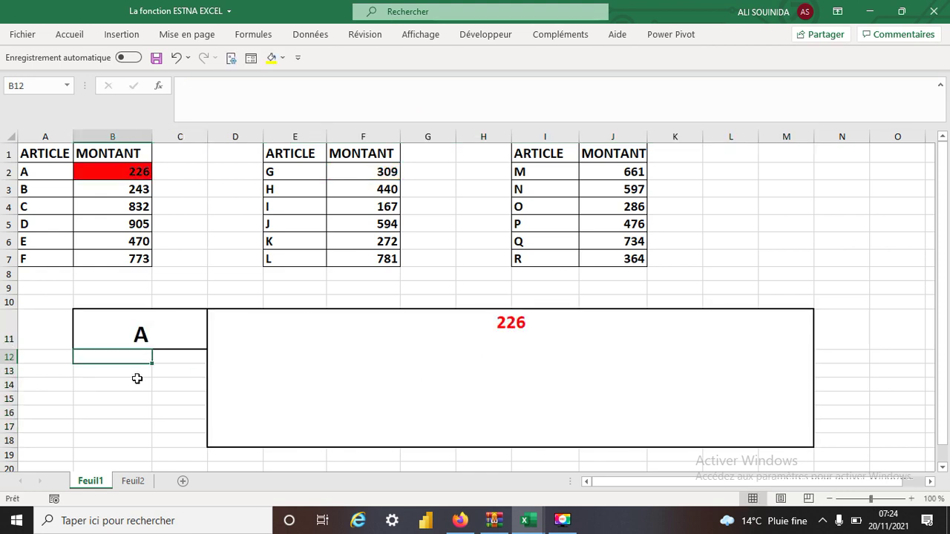
left_click(140, 334)
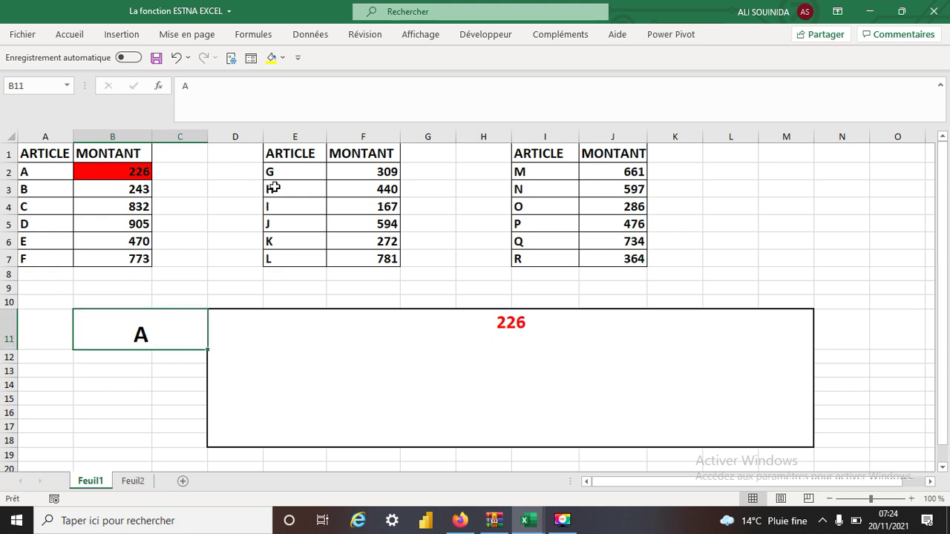
type("G")
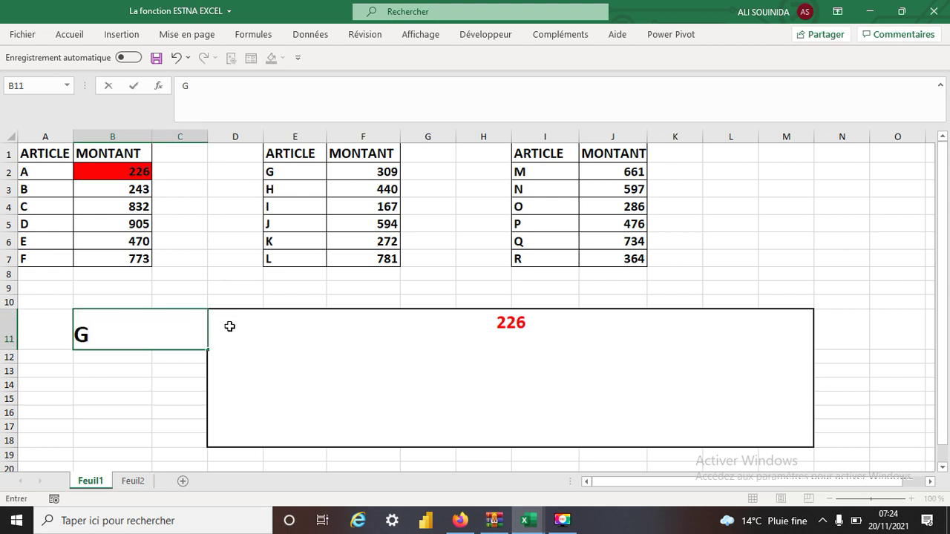
key("Return")
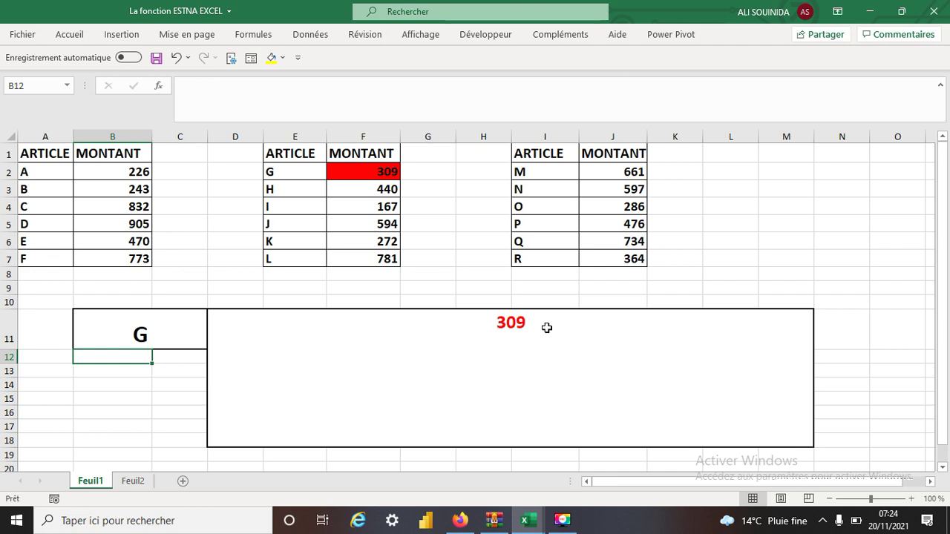
Set the lookup article in B11 to M and check the D11 formula on the third table
left_click(144, 337)
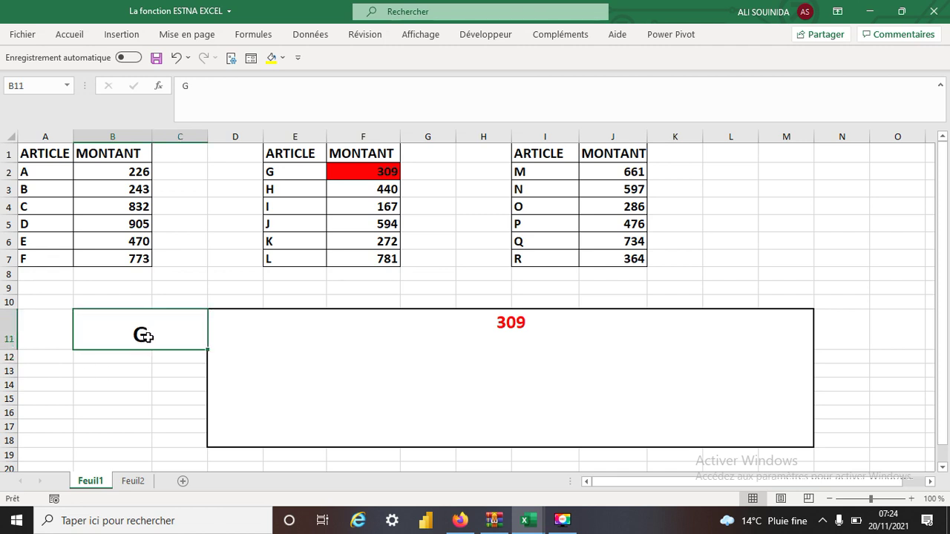
type("M")
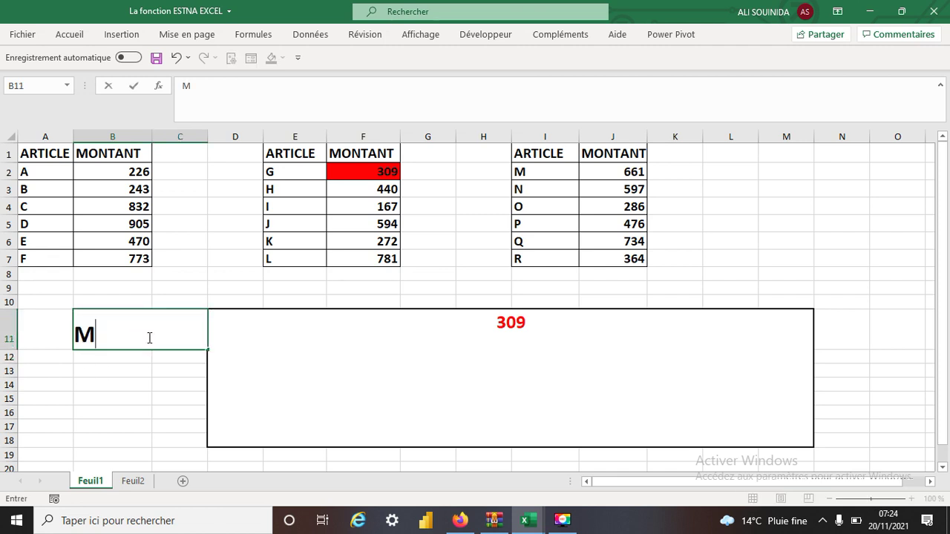
key("Return")
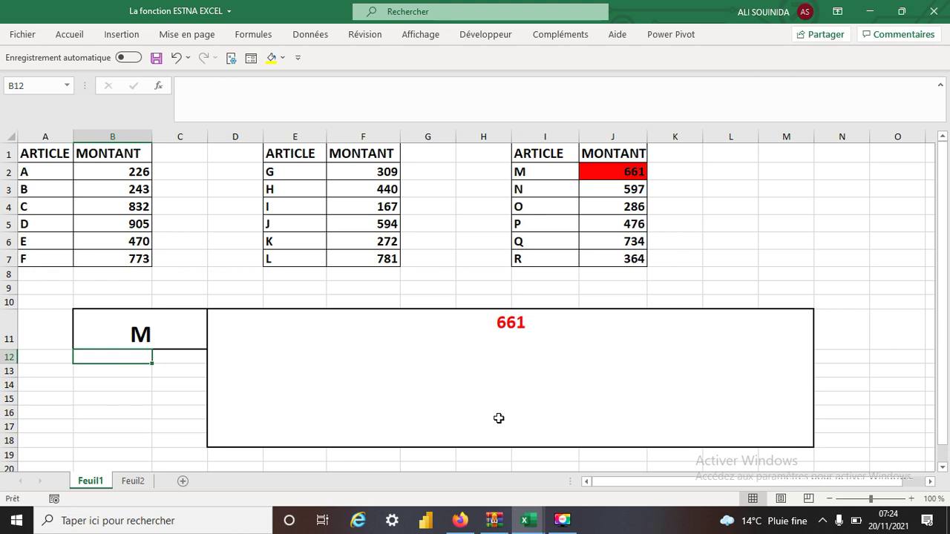
left_click(481, 372)
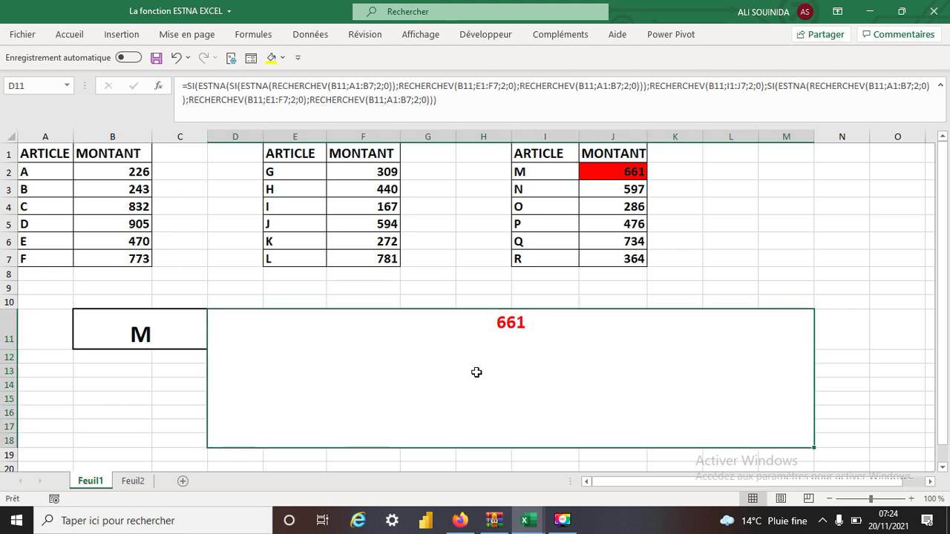